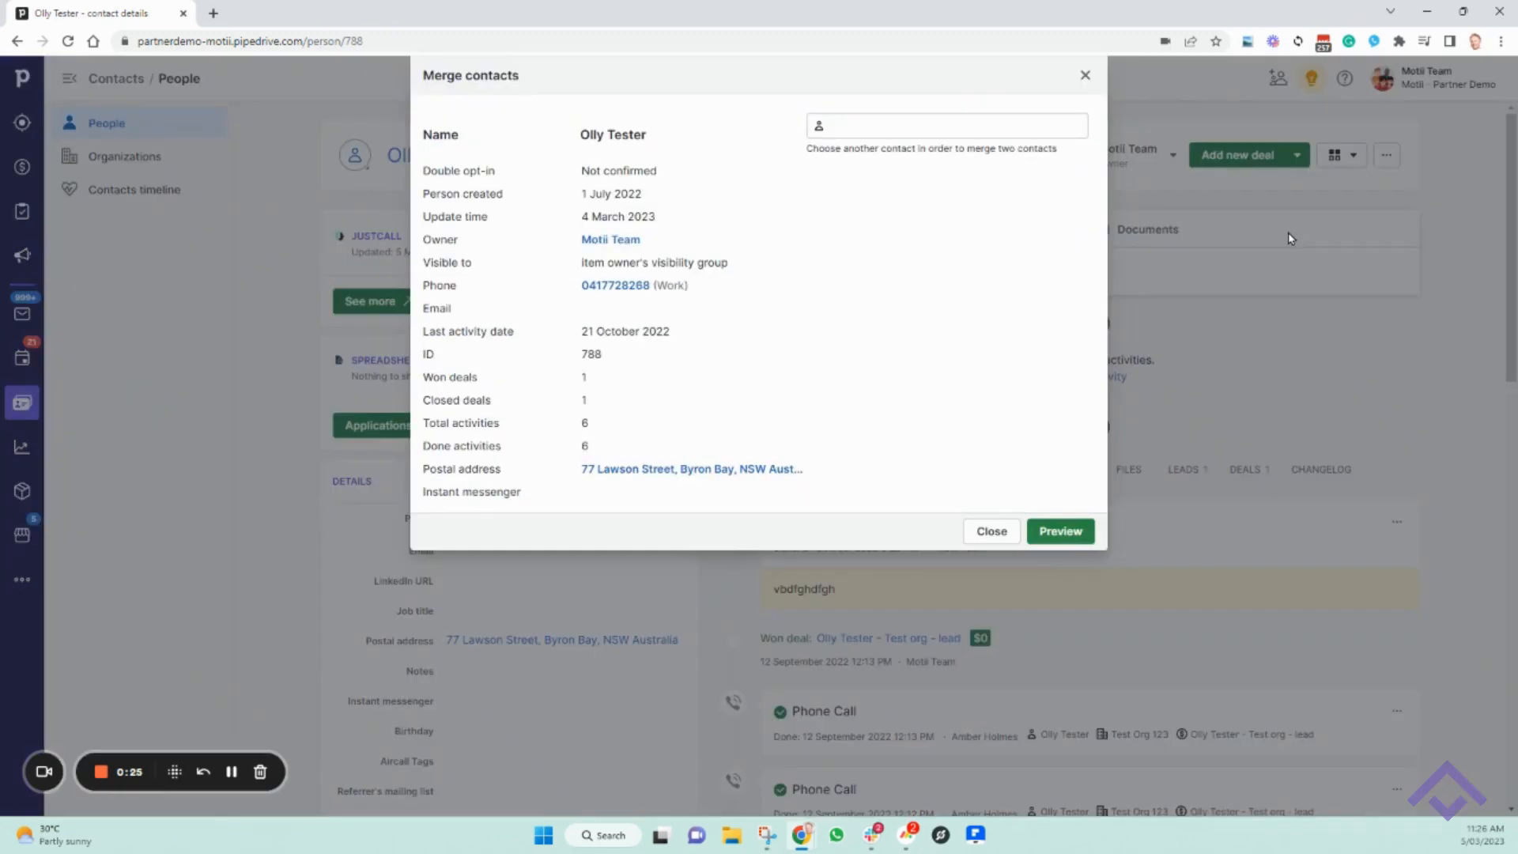
- Merge the open contact with the first same-named duplicate, keeping the open contact's data in case of conflict
{"action": "type", "text": "olly"}
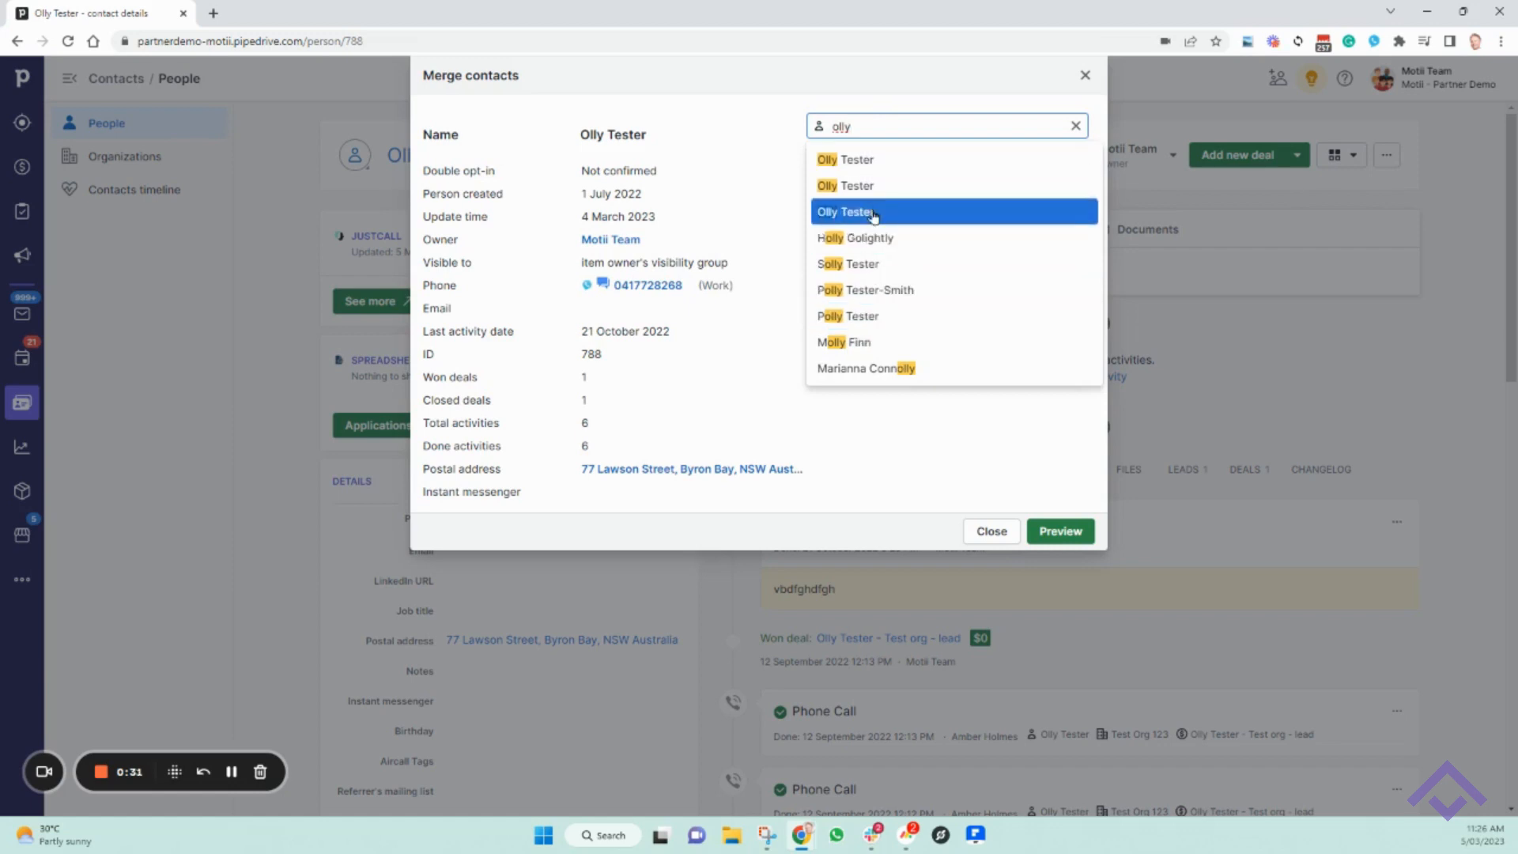
{"action": "left_click", "coordinate": [882, 166]}
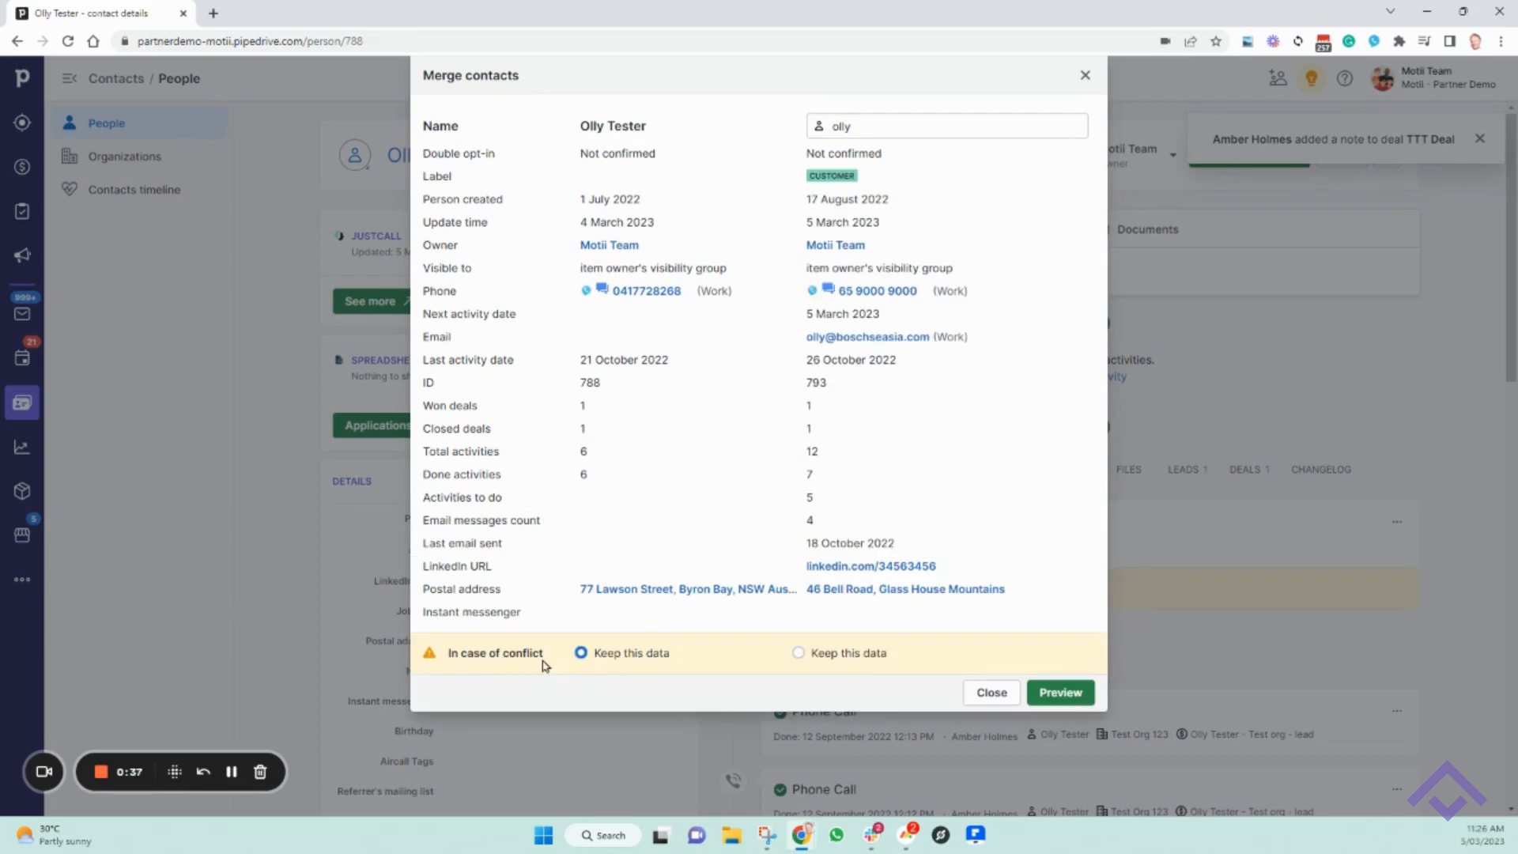
{"action": "left_click_drag", "start_coordinate": [449, 652], "coordinate": [542, 651]}
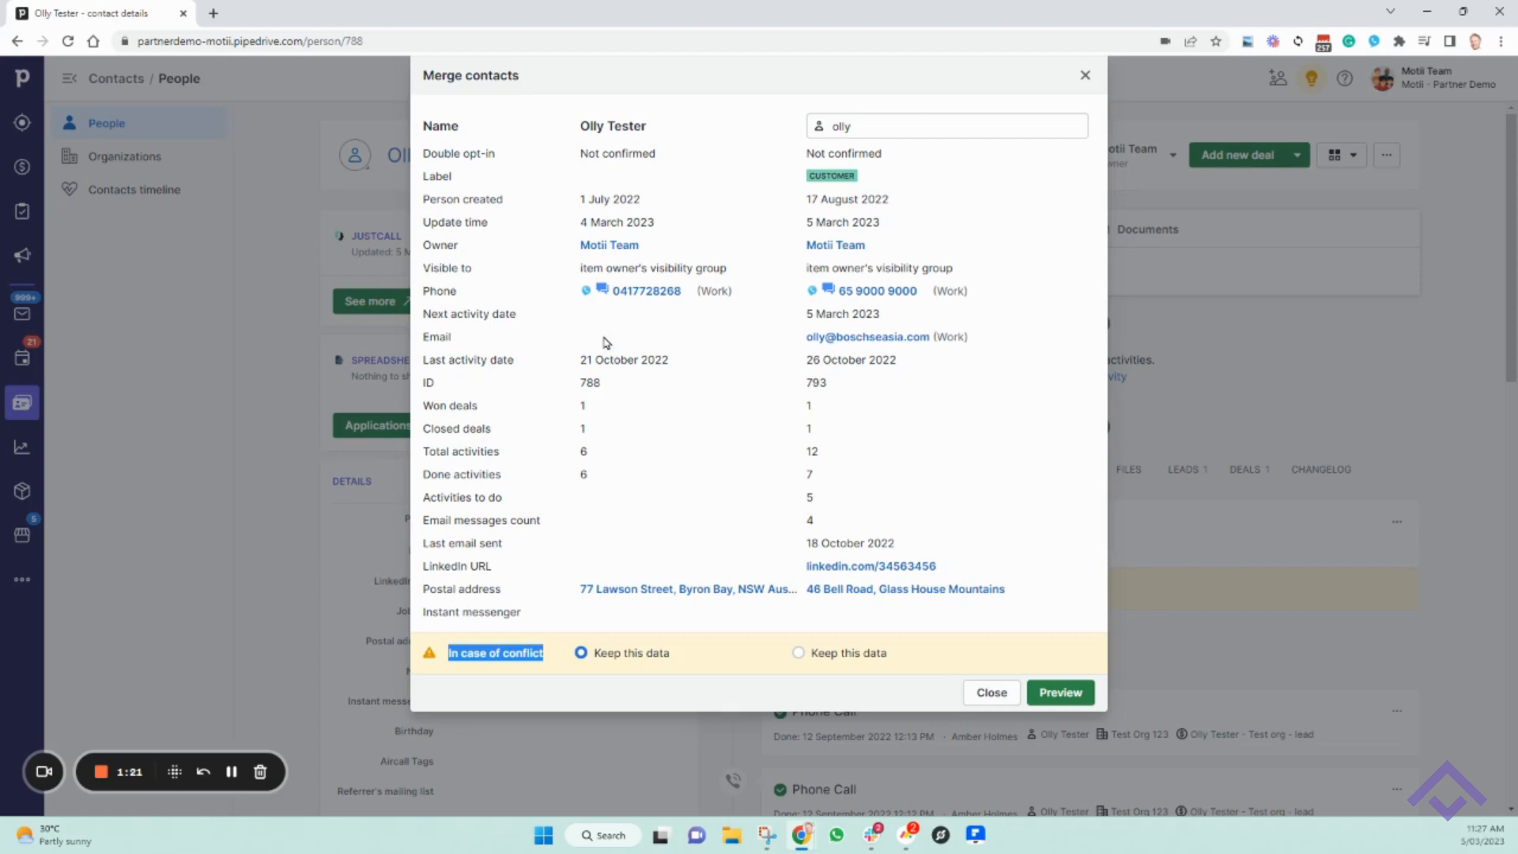
{"action": "left_click", "coordinate": [1061, 693]}
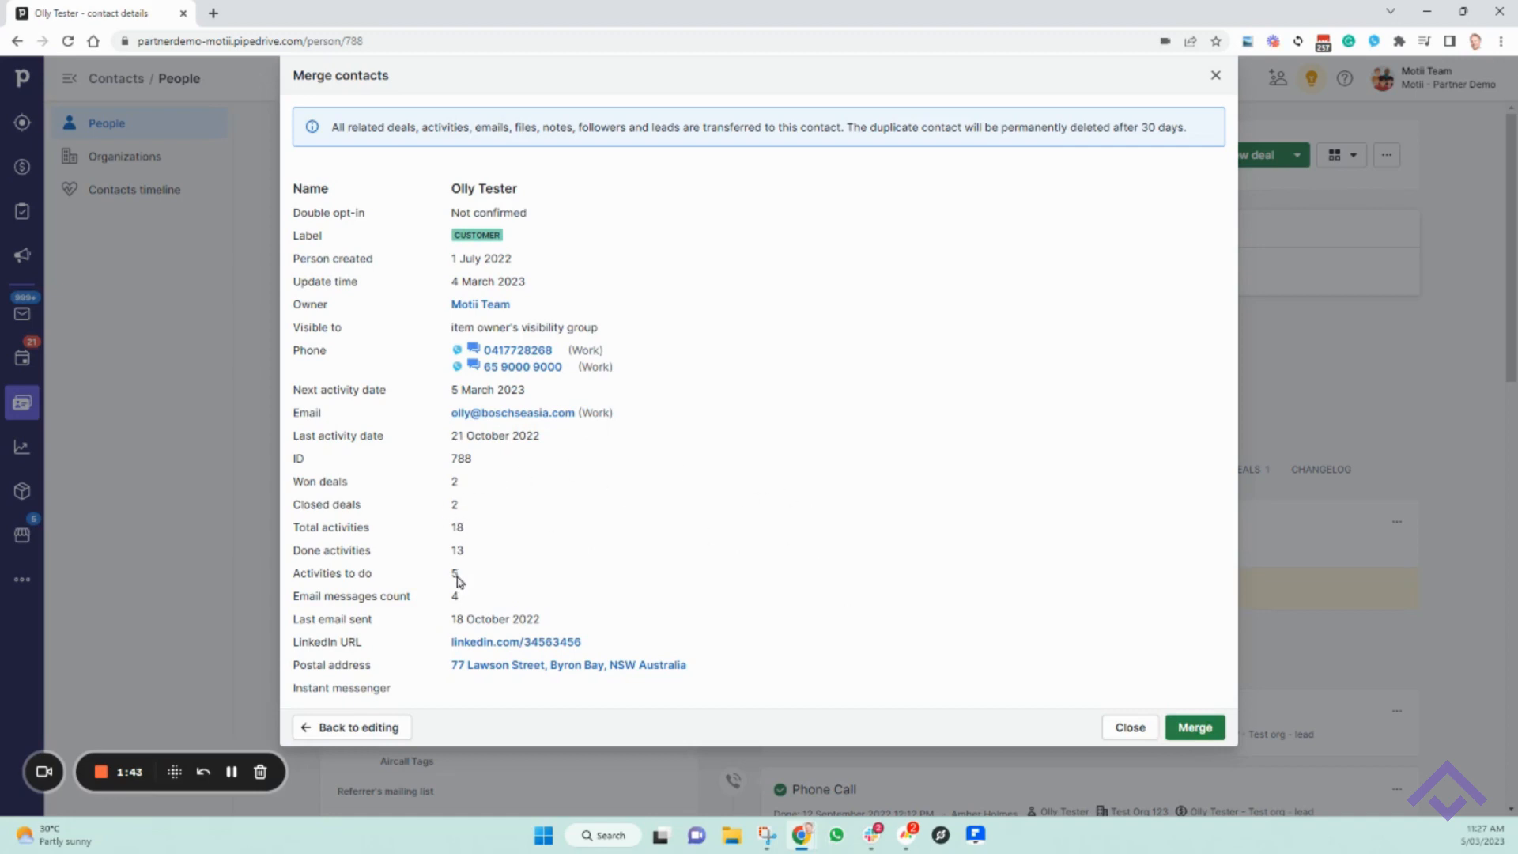
{"action": "left_click", "coordinate": [1188, 727]}
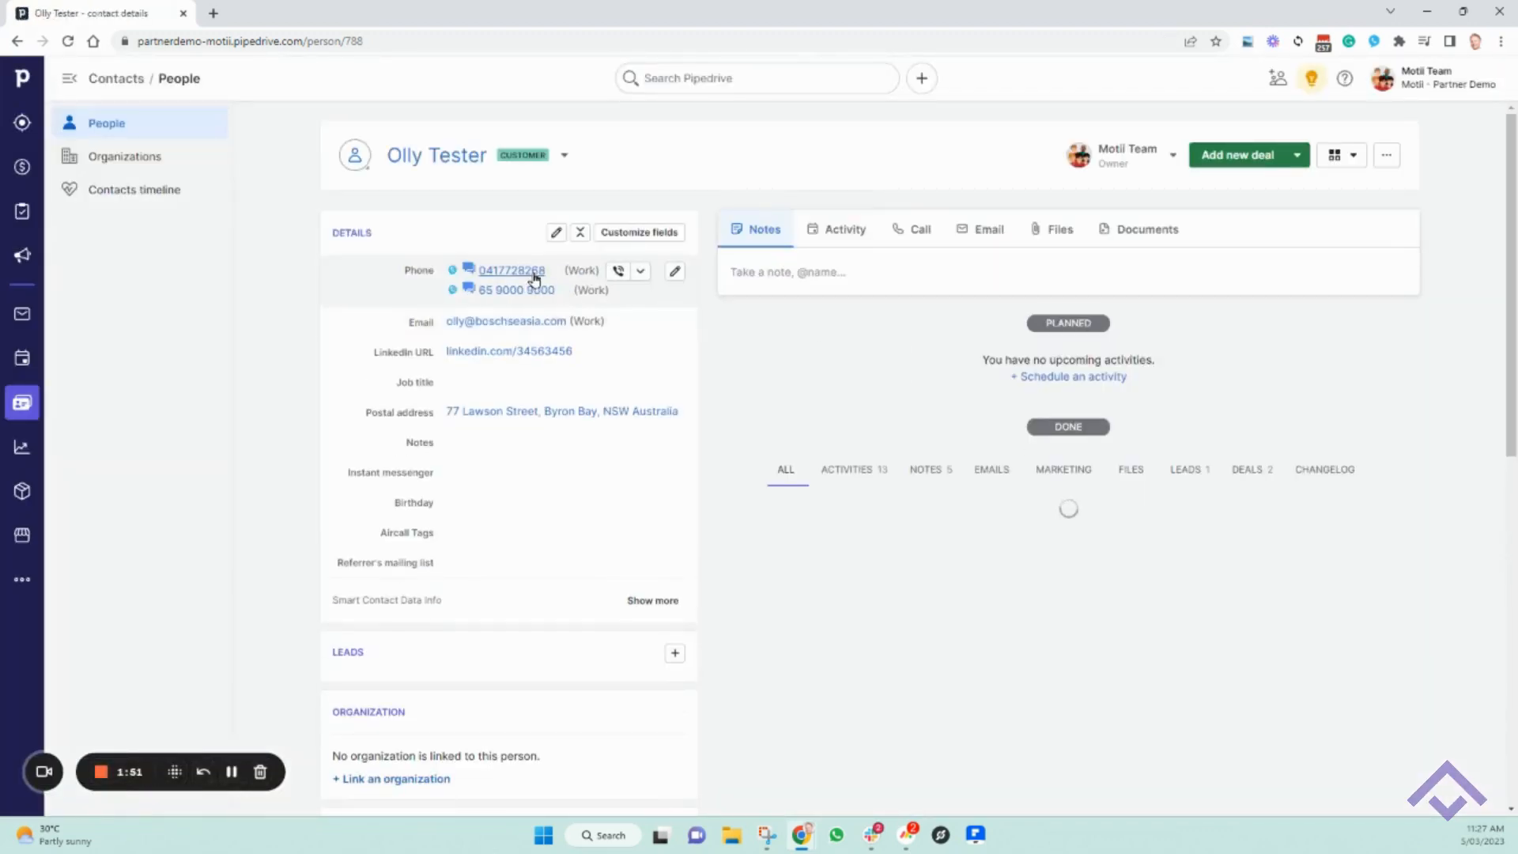
- Review the merged contact's phone, email and address details, deals overview, and planned and completed activities
{"action": "scroll", "coordinate": [941, 472], "scroll_direction": "down", "scroll_amount": 5}
{"action": "scroll", "coordinate": [941, 472], "scroll_direction": "down", "scroll_amount": 15}
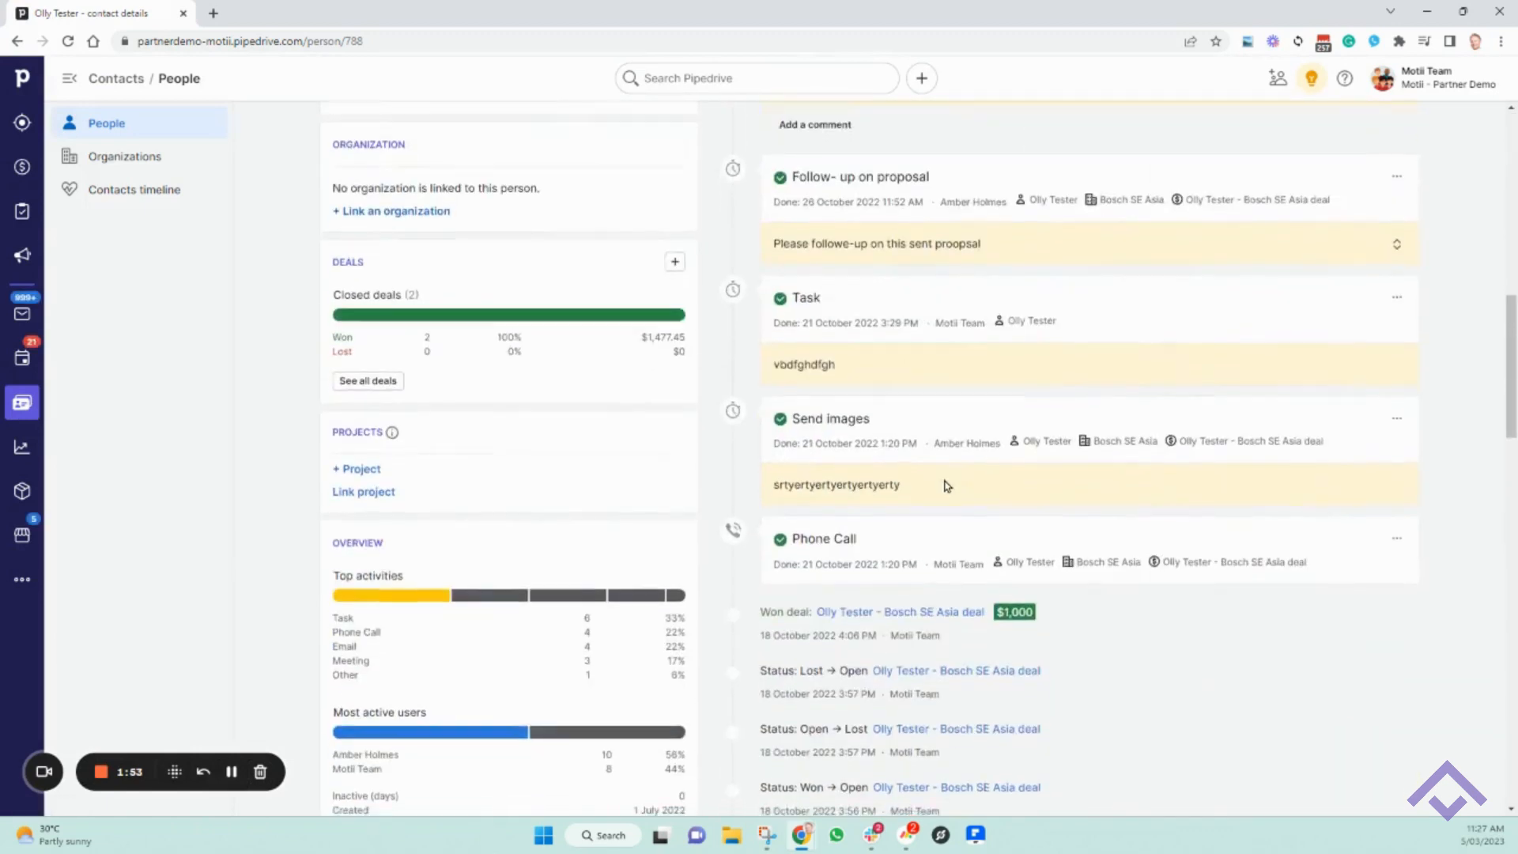
{"action": "scroll", "coordinate": [1059, 617], "scroll_direction": "down", "scroll_amount": 5}
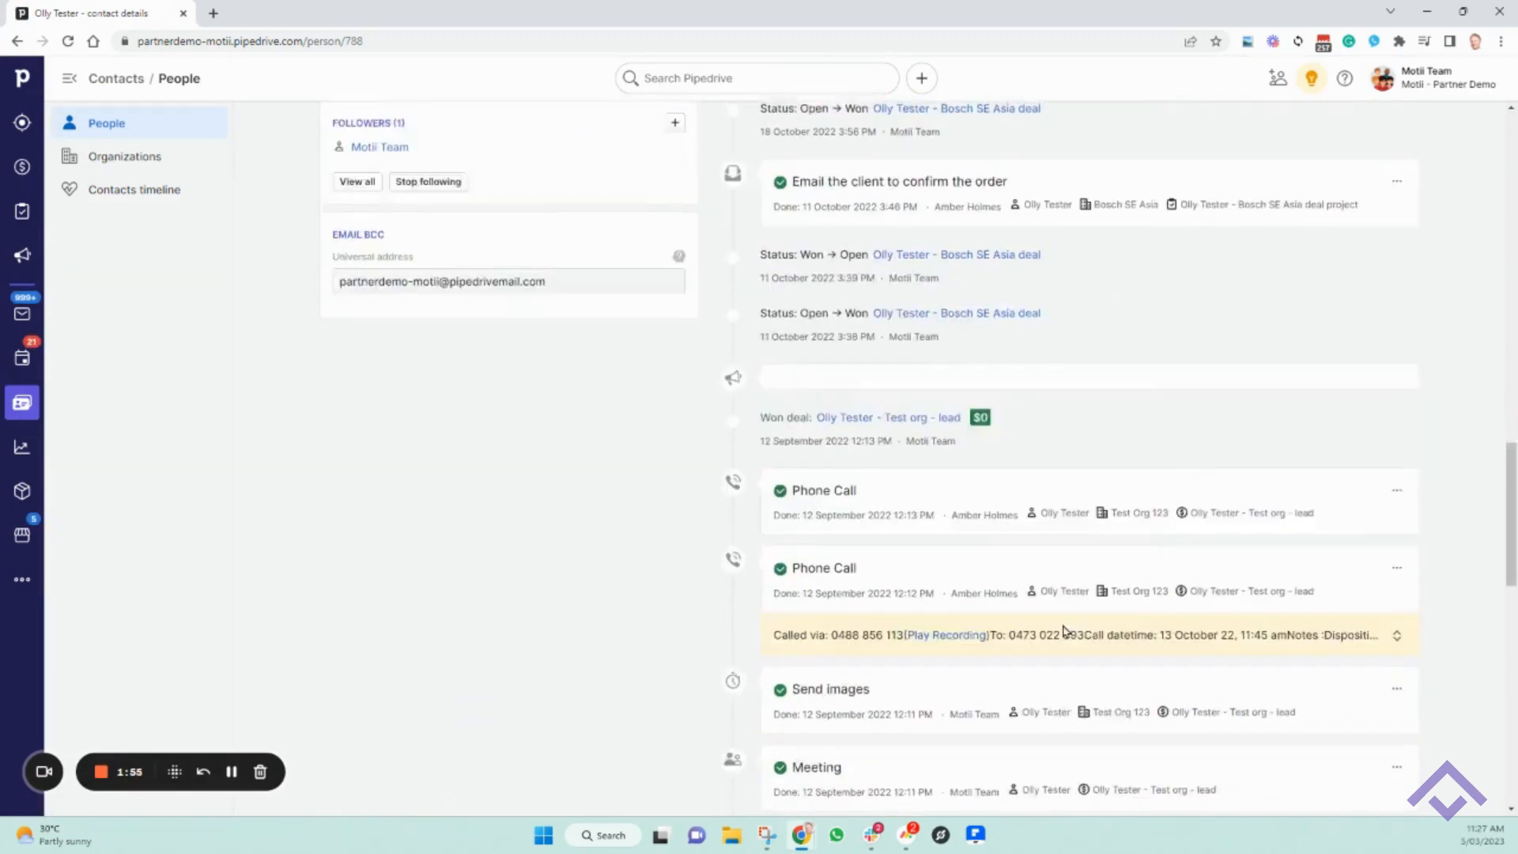
{"action": "scroll", "coordinate": [1060, 620], "scroll_direction": "up", "scroll_amount": 20}
{"action": "scroll", "coordinate": [1060, 620], "scroll_direction": "up", "scroll_amount": 5}
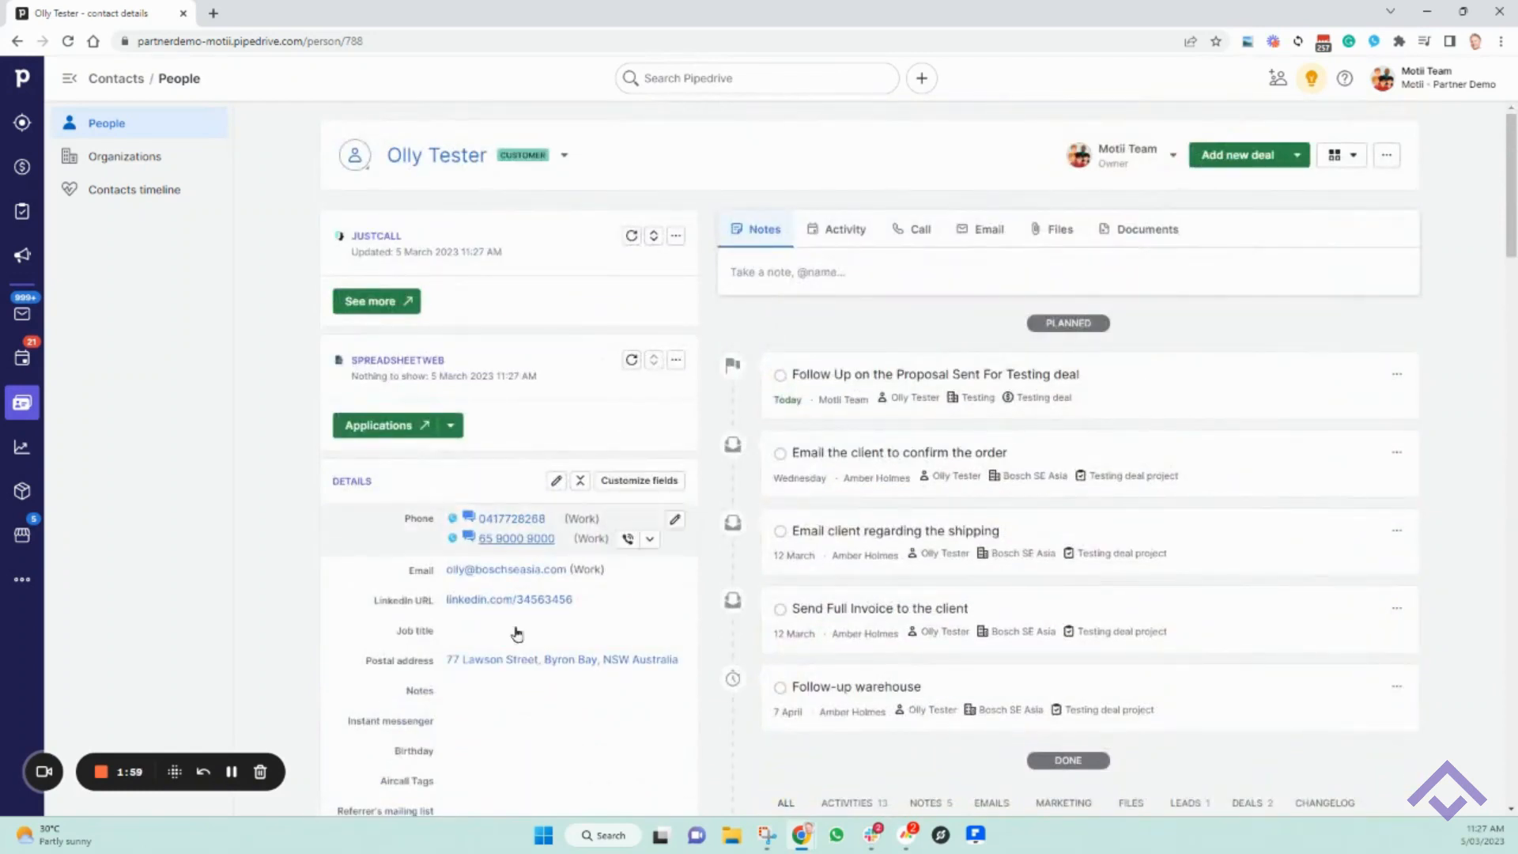
{"action": "scroll", "coordinate": [510, 569], "scroll_direction": "down", "scroll_amount": 4}
{"action": "scroll", "coordinate": [520, 623], "scroll_direction": "up", "scroll_amount": 4}
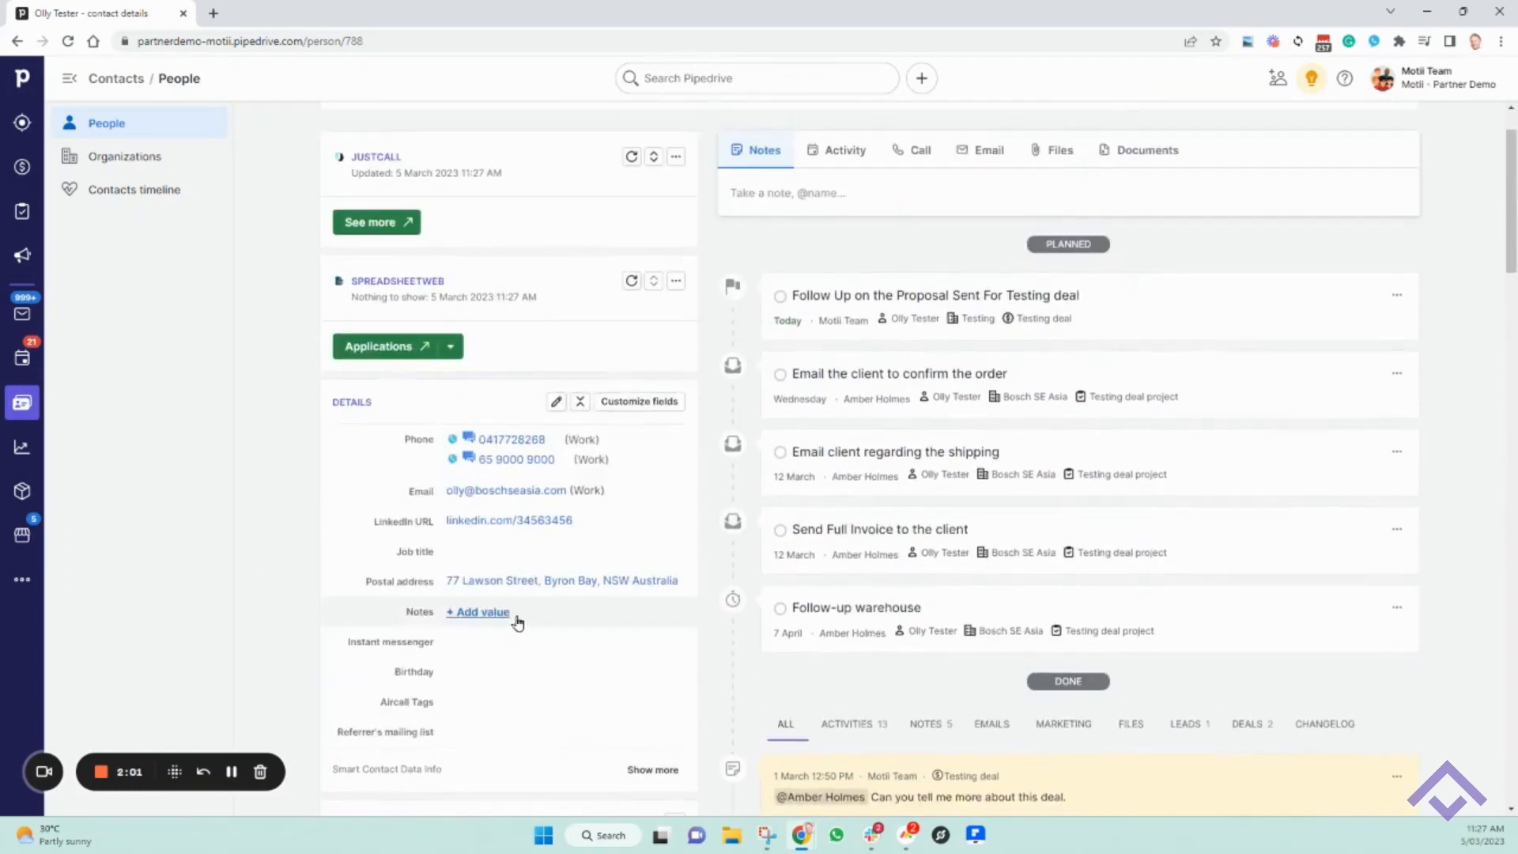
- Search all categories for the contact's name and open their original lost lead deal rather than its copy
{"action": "left_click", "coordinate": [795, 71]}
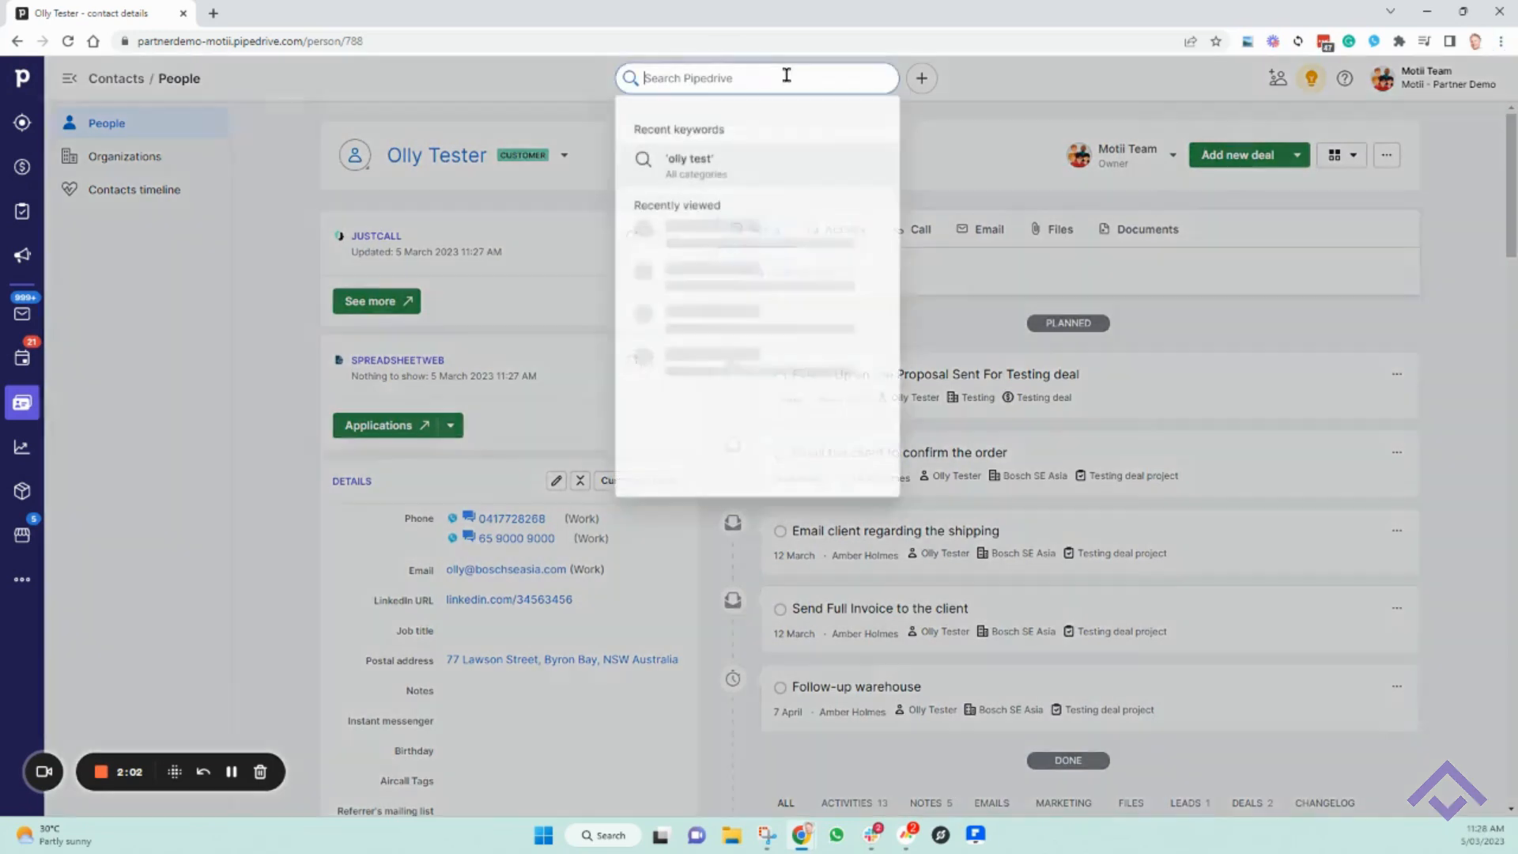
{"action": "type", "text": "olly test"}
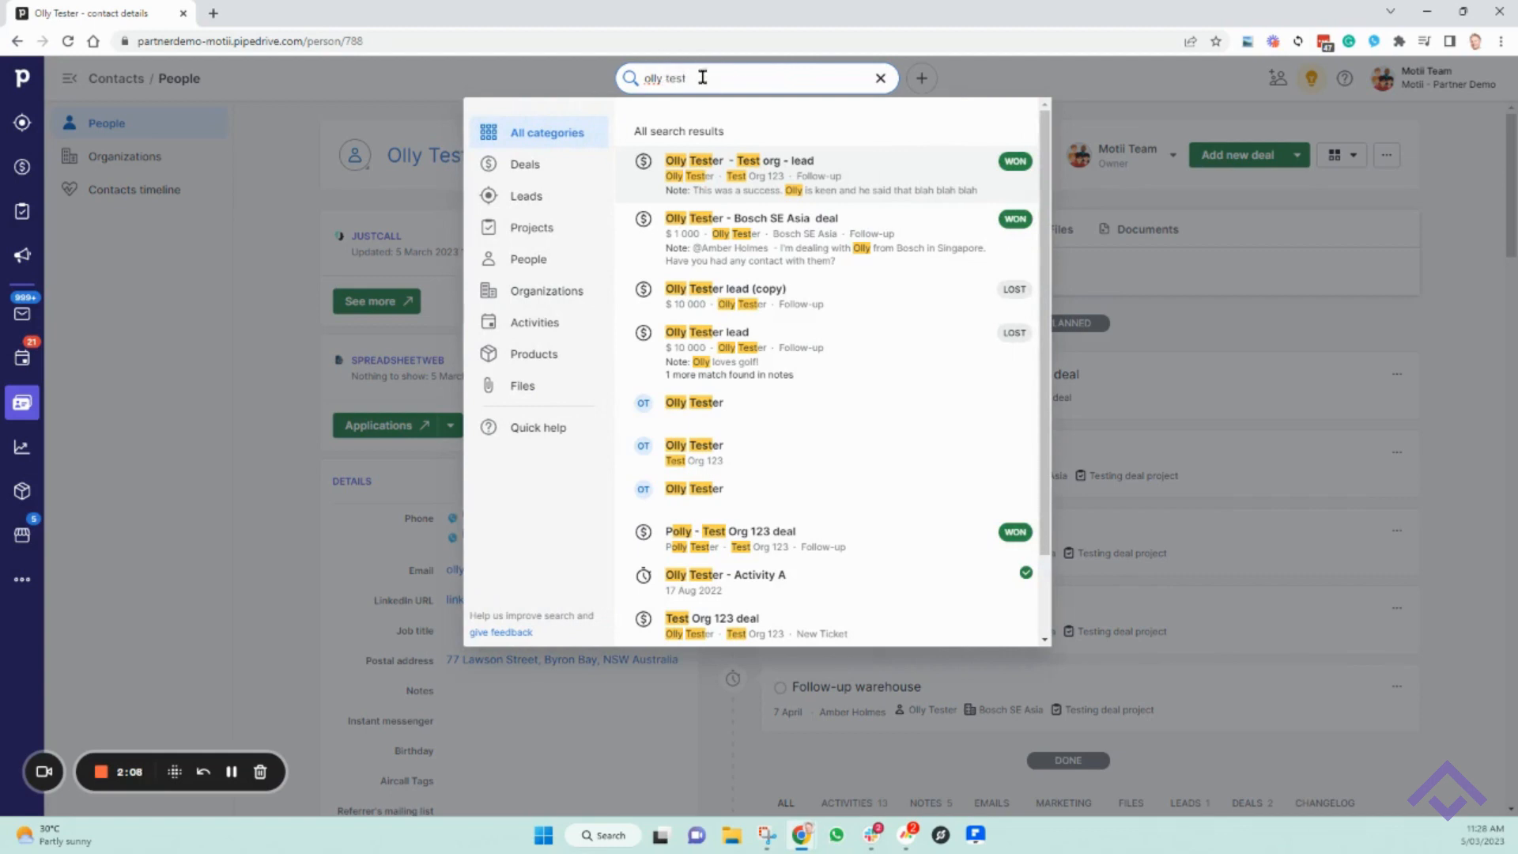
{"action": "left_click", "coordinate": [725, 339]}
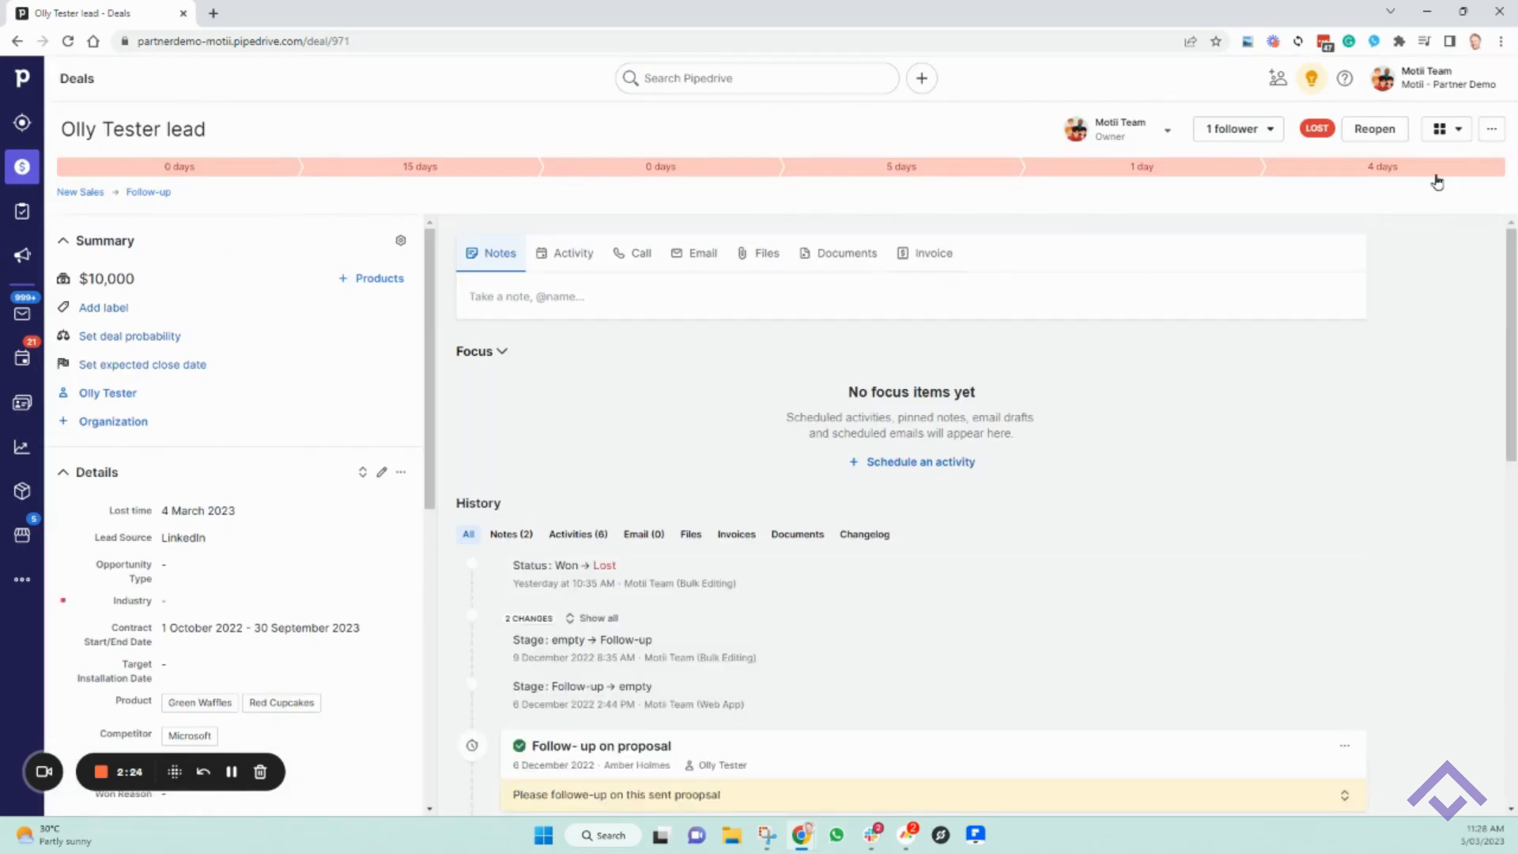
- Merge the lost lead deal with its "(copy)" duplicate after comparing creation dates, keeping the open deal's data in case of conflict
{"action": "left_click", "coordinate": [1491, 129]}
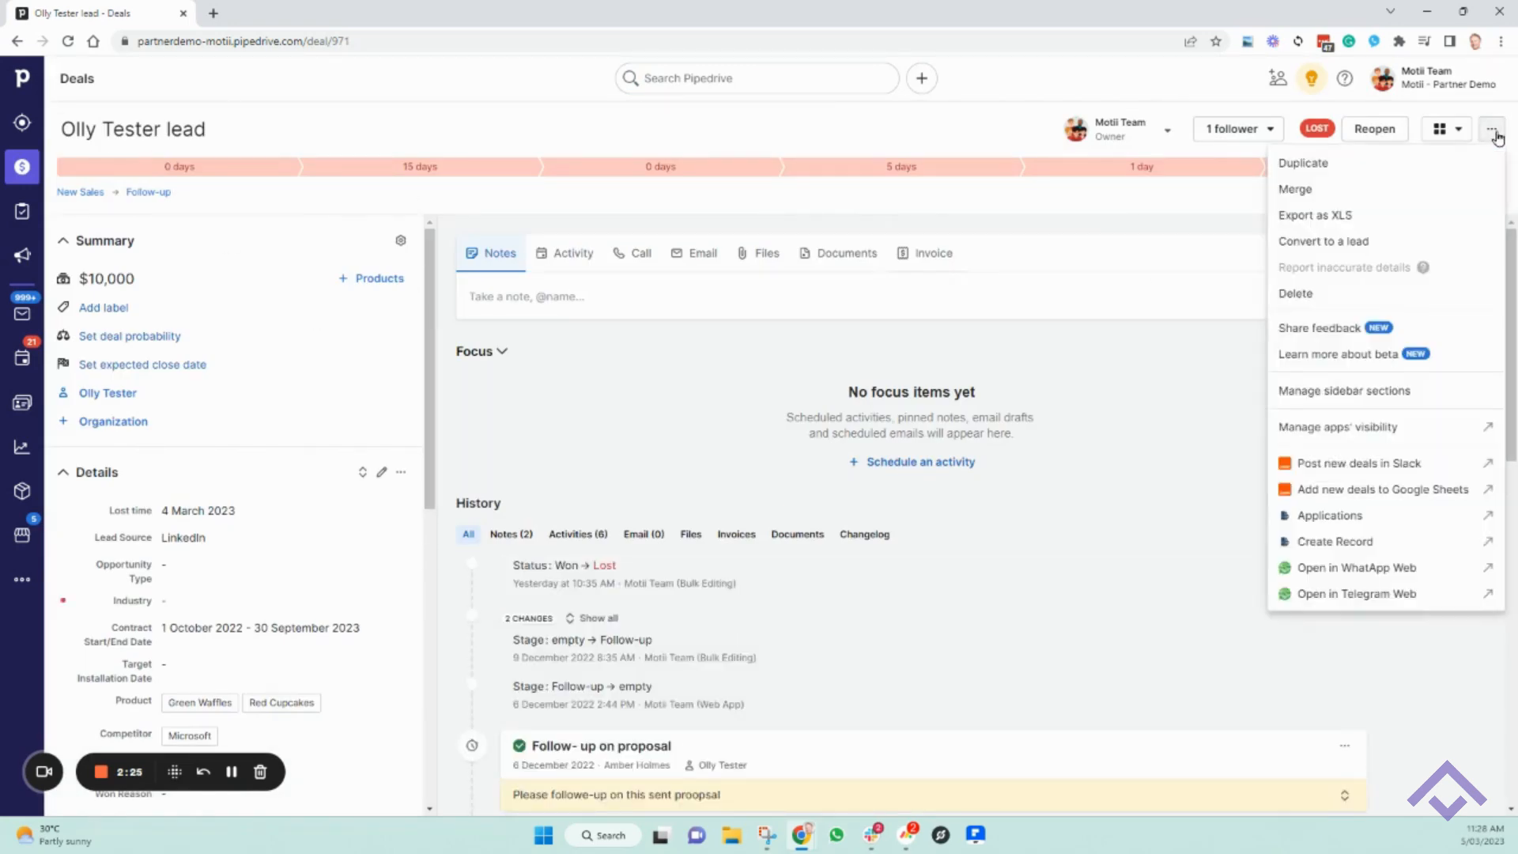
{"action": "left_click", "coordinate": [1360, 190]}
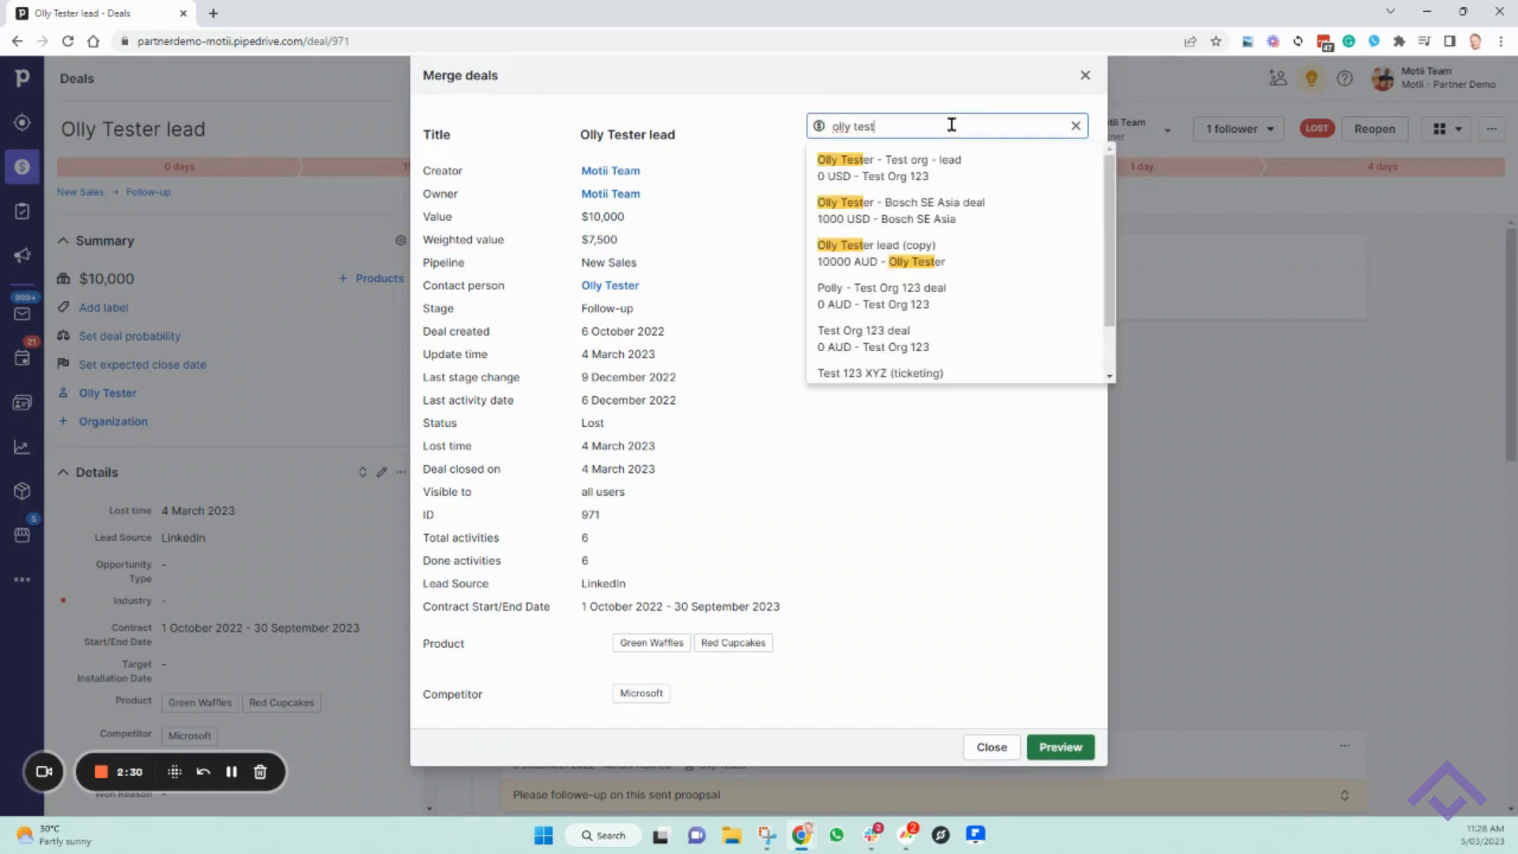
{"action": "left_click", "coordinate": [888, 254]}
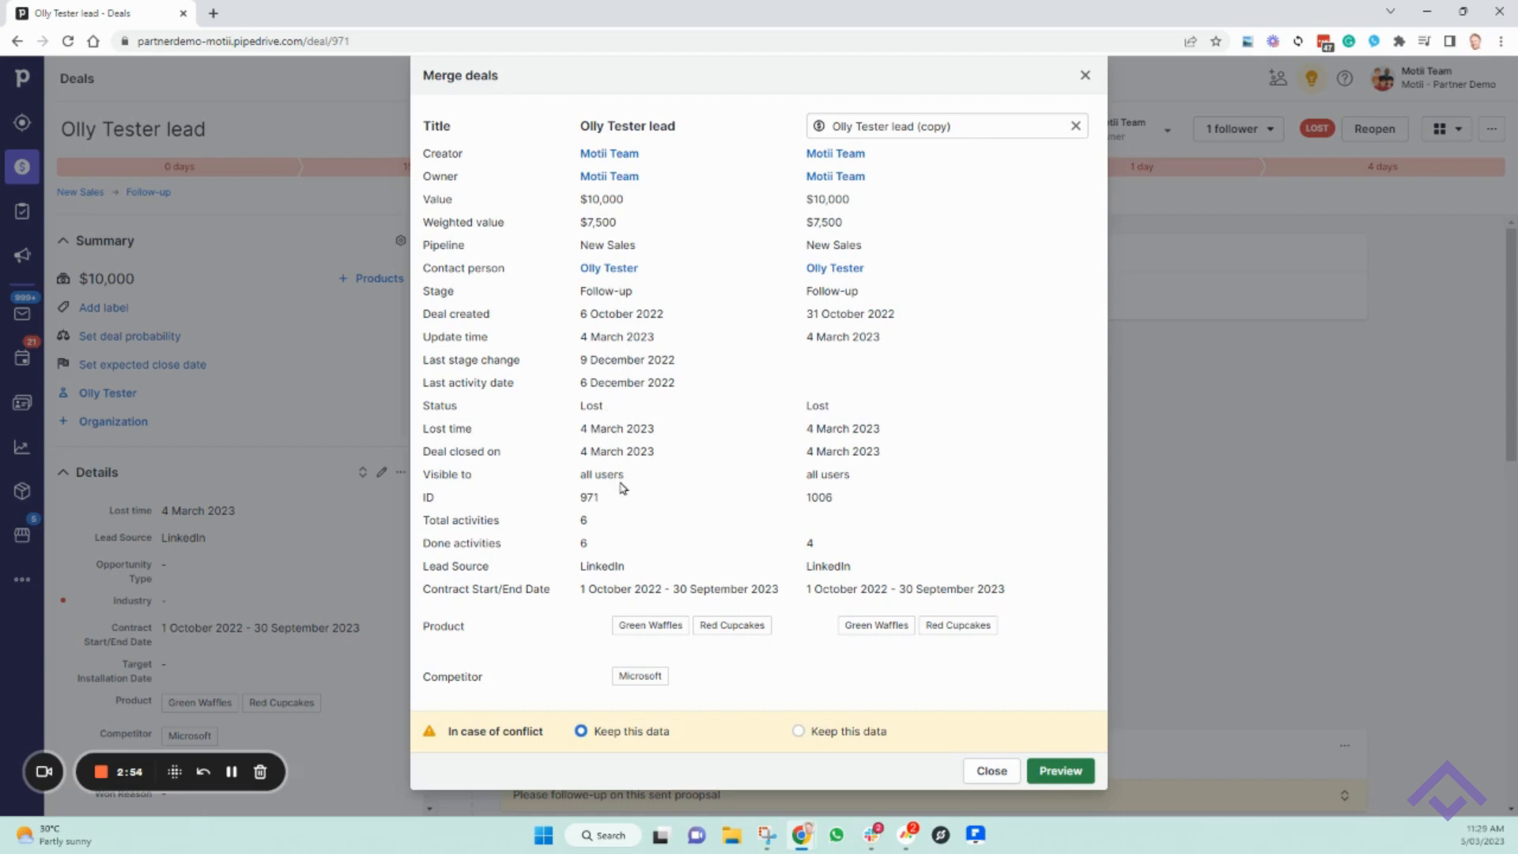
{"action": "left_click_drag", "start_coordinate": [598, 313], "coordinate": [652, 315]}
{"action": "left_click_drag", "start_coordinate": [819, 315], "coordinate": [894, 314]}
{"action": "left_click_drag", "start_coordinate": [580, 314], "coordinate": [670, 318]}
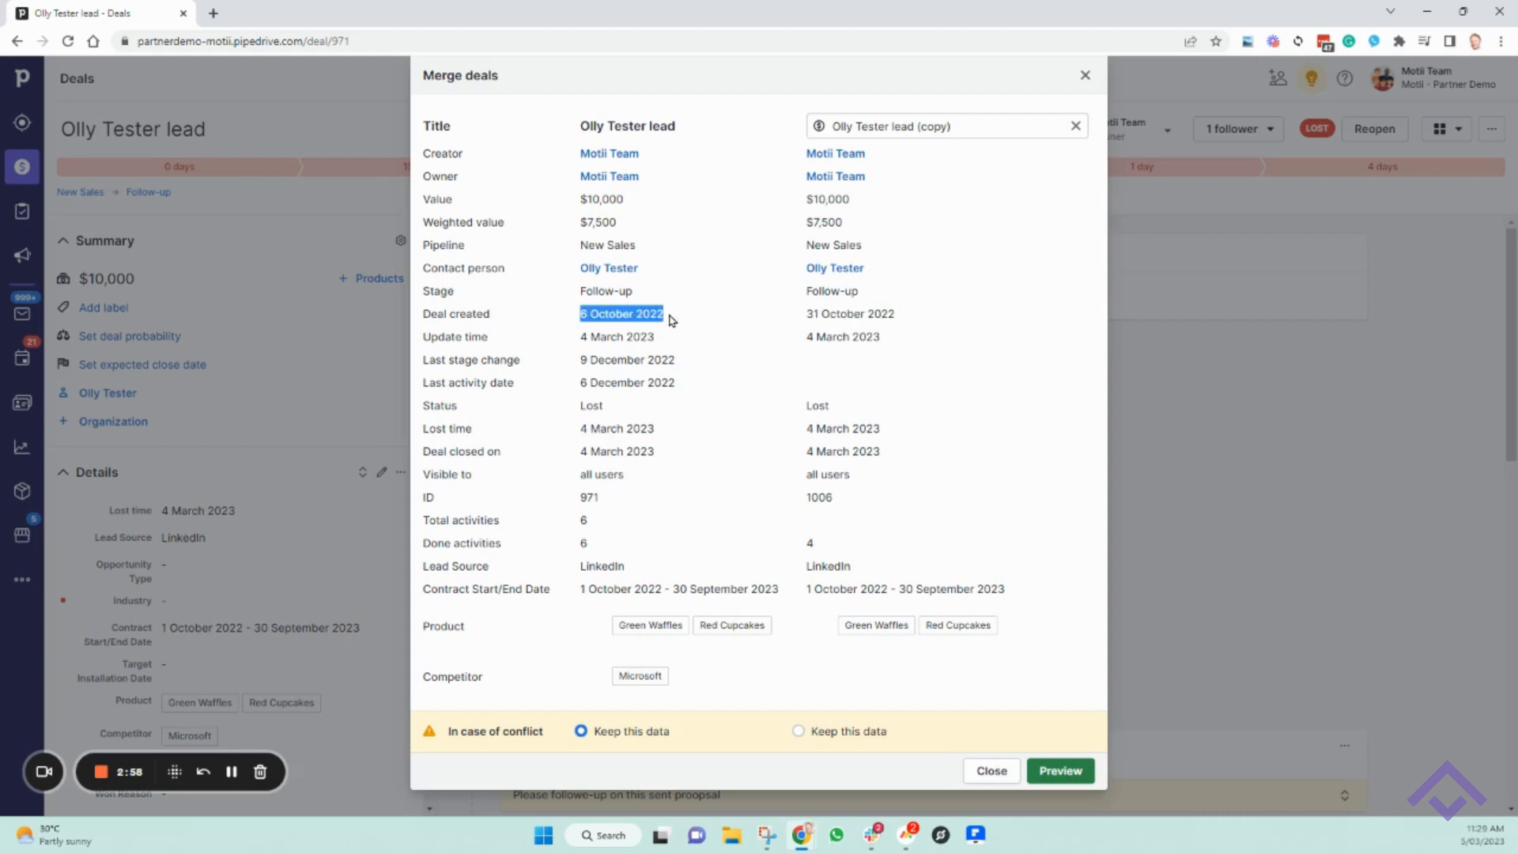
{"action": "left_click", "coordinate": [607, 313]}
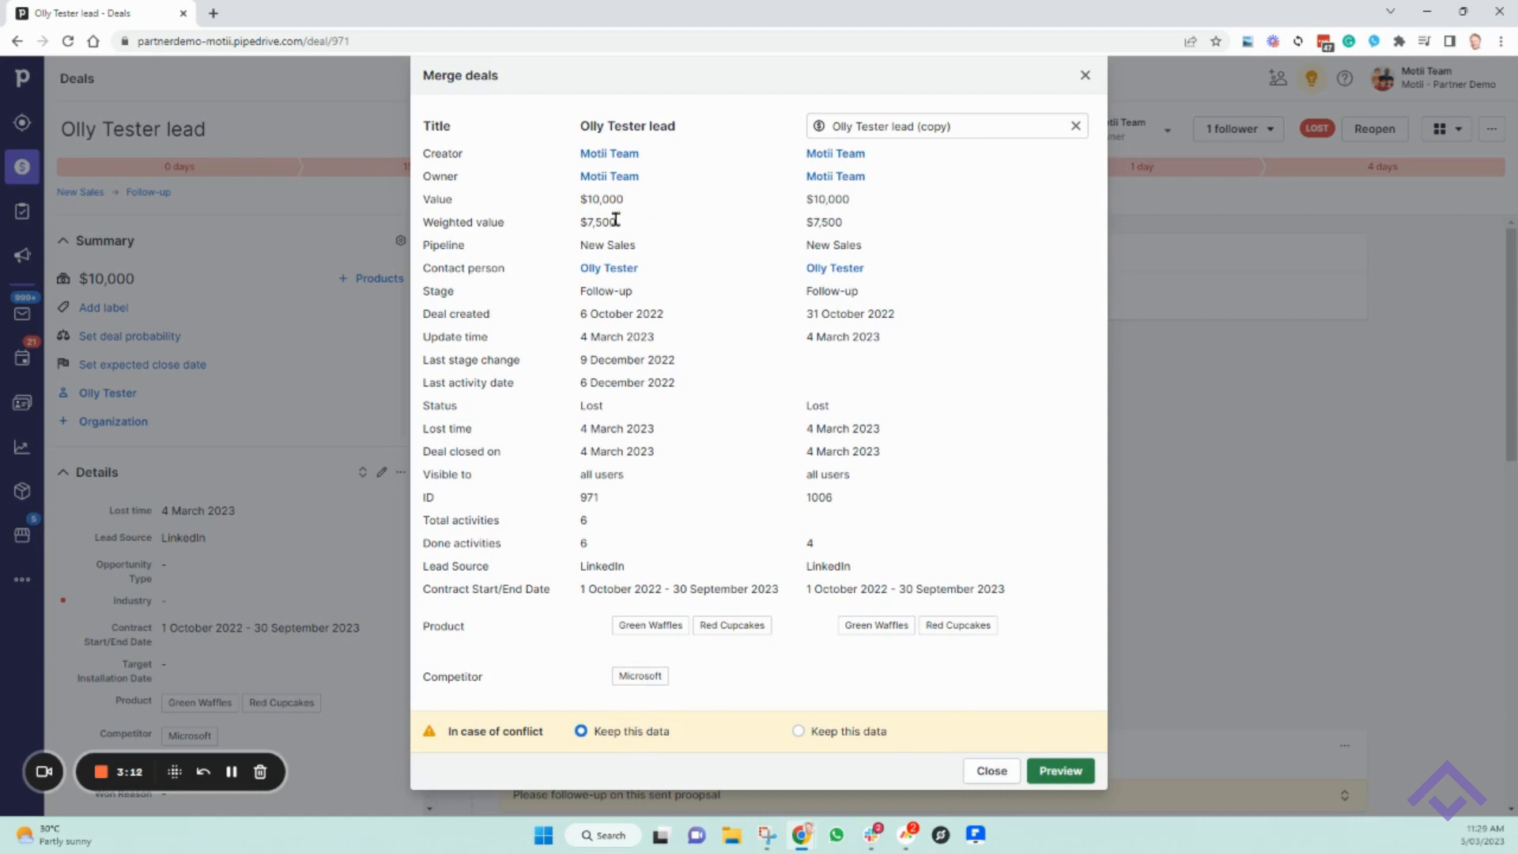
{"action": "left_click", "coordinate": [1061, 773]}
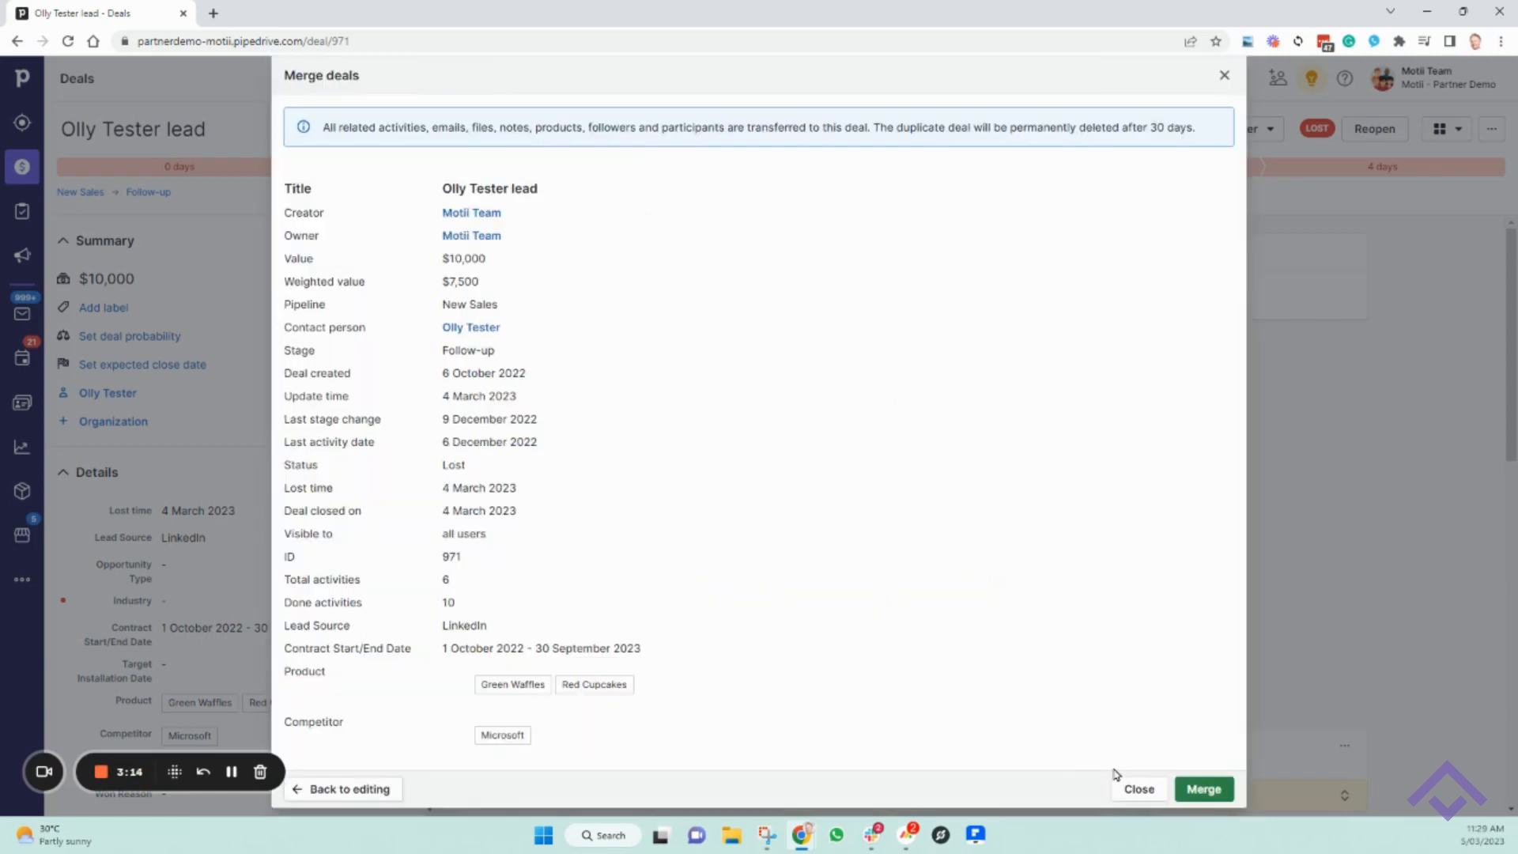
{"action": "left_click", "coordinate": [1205, 789]}
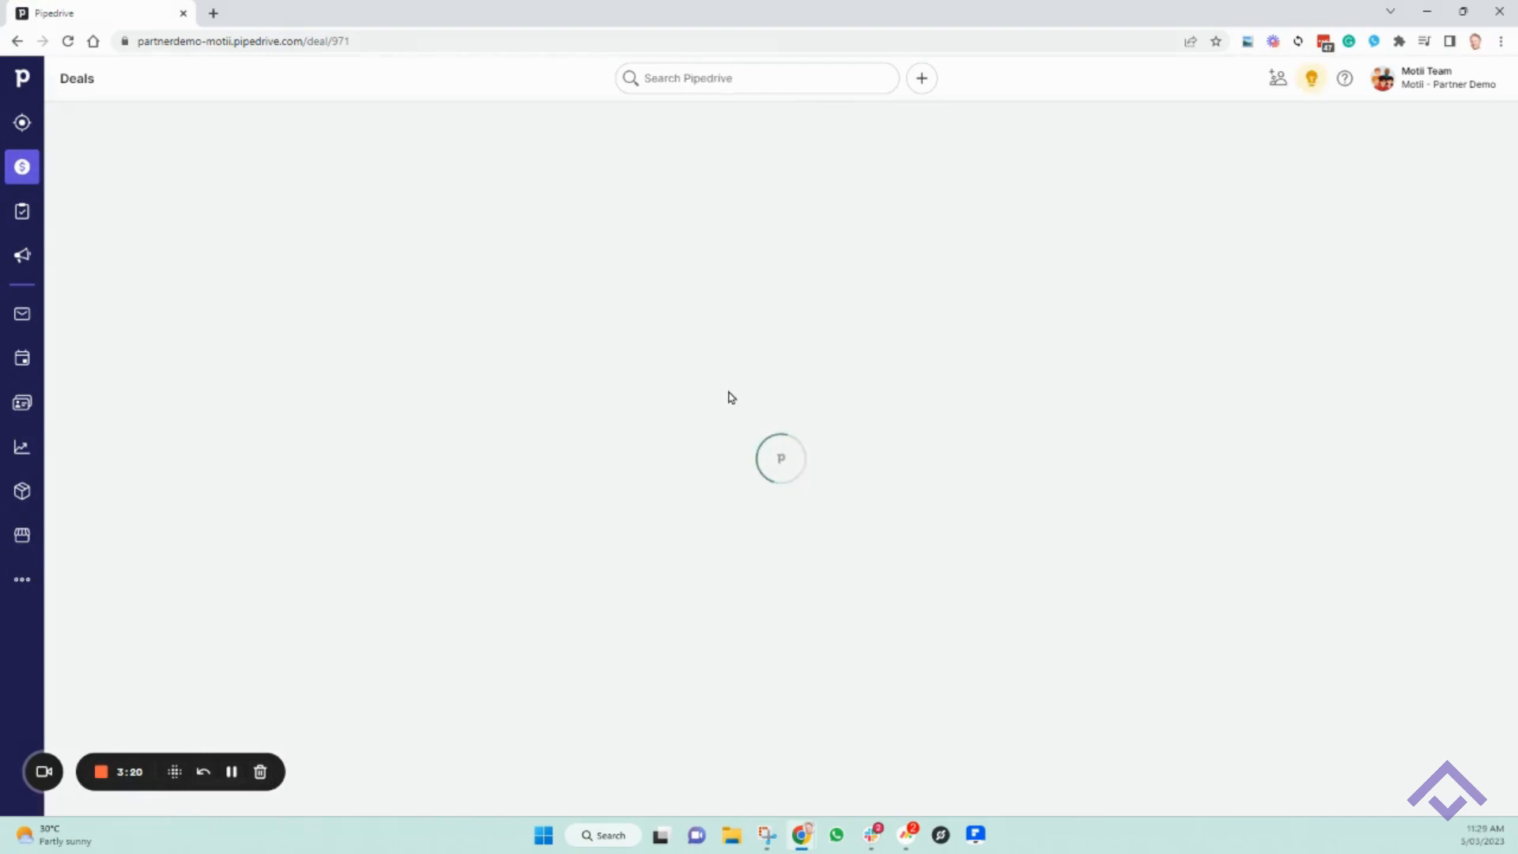
- Search for "Test" among organizations and open Test Org 56789 LLC
{"action": "left_click", "coordinate": [708, 79]}
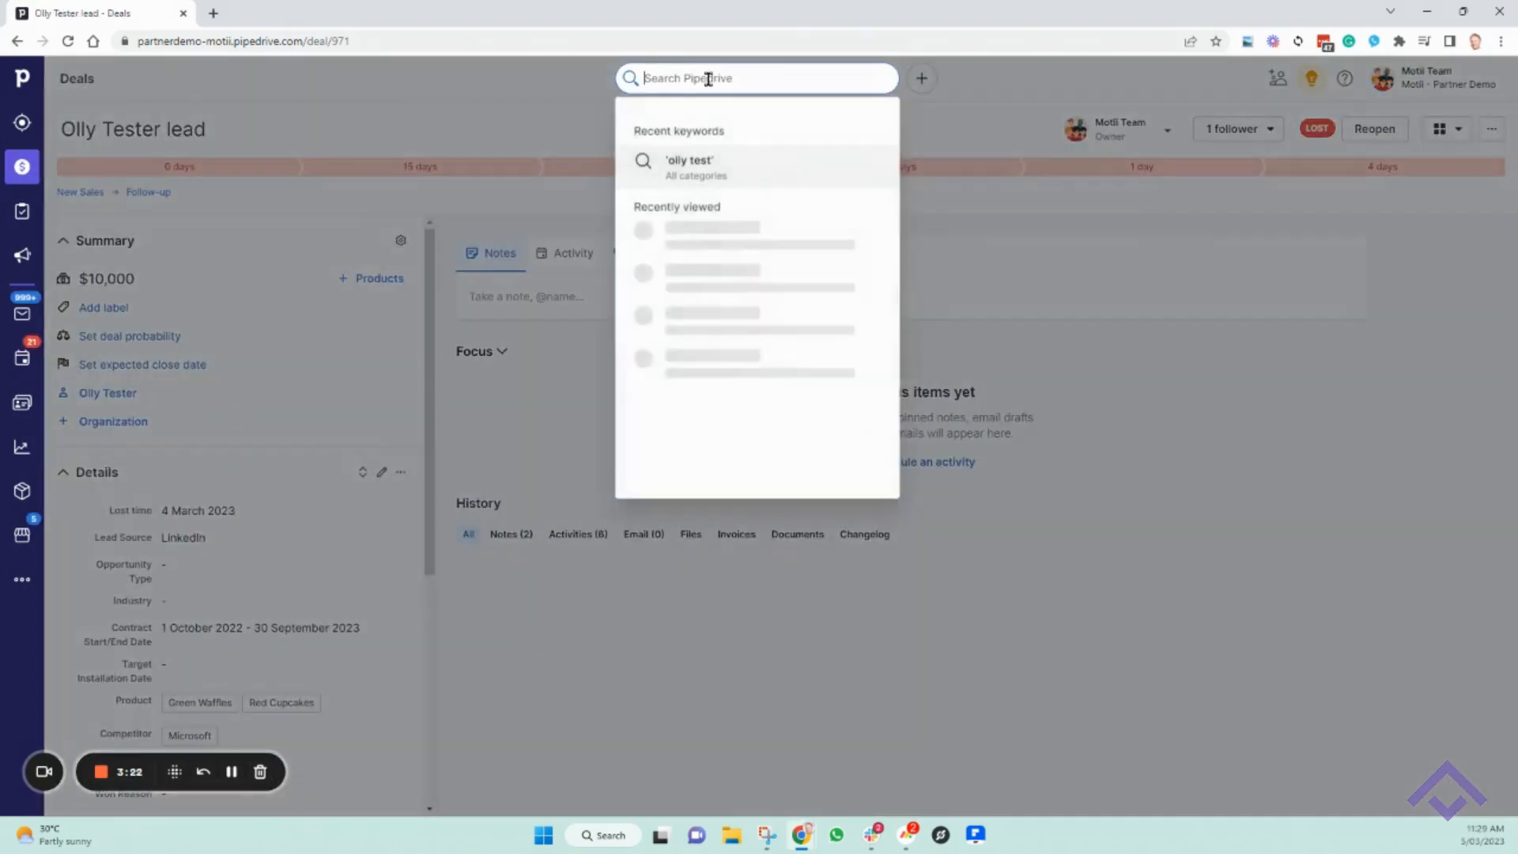
{"action": "type", "text": "Test"}
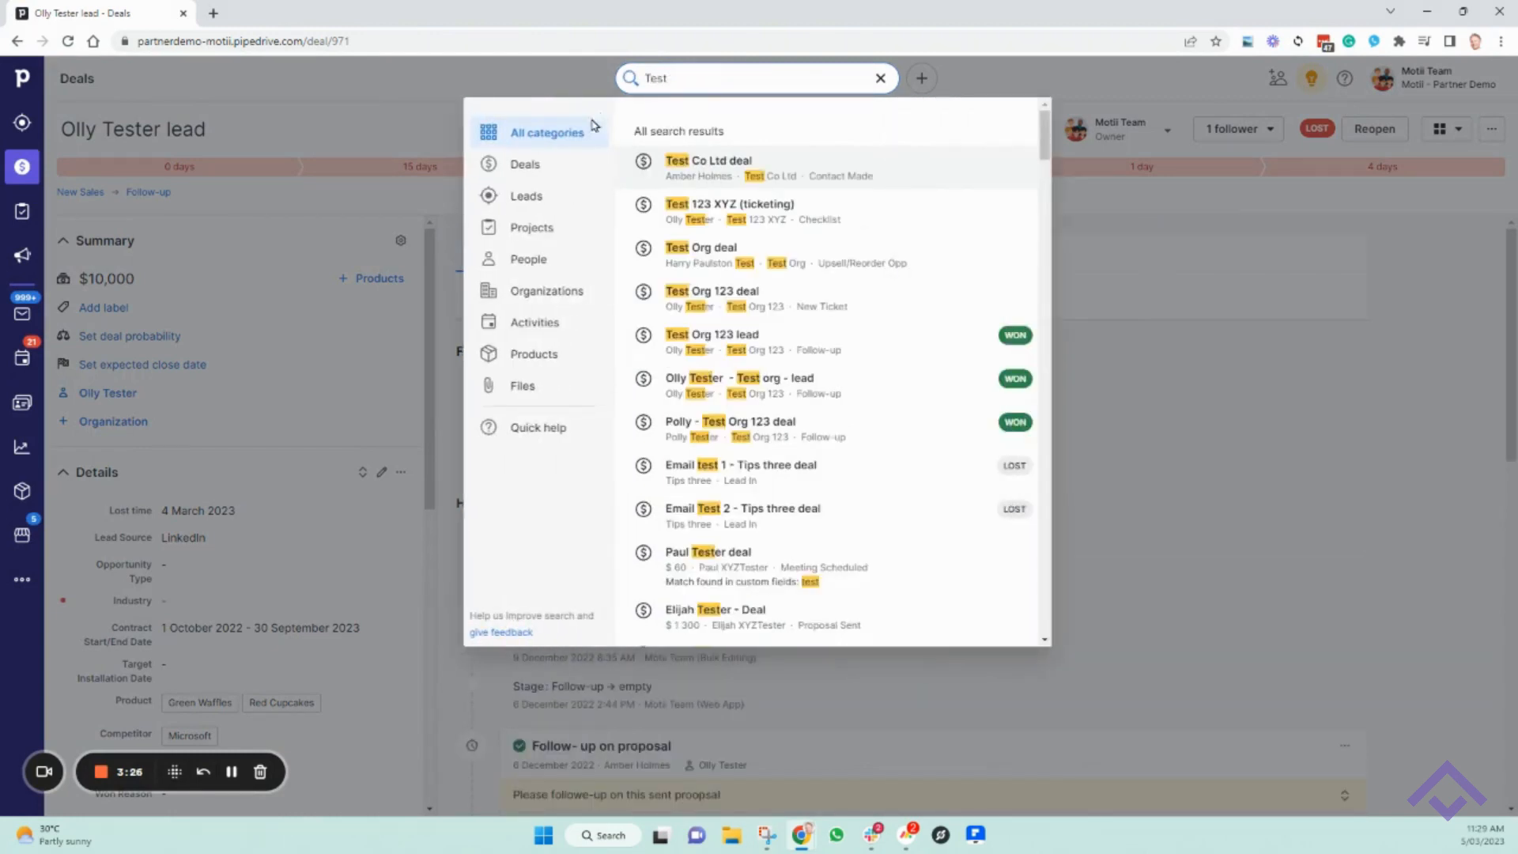
{"action": "left_click", "coordinate": [534, 298]}
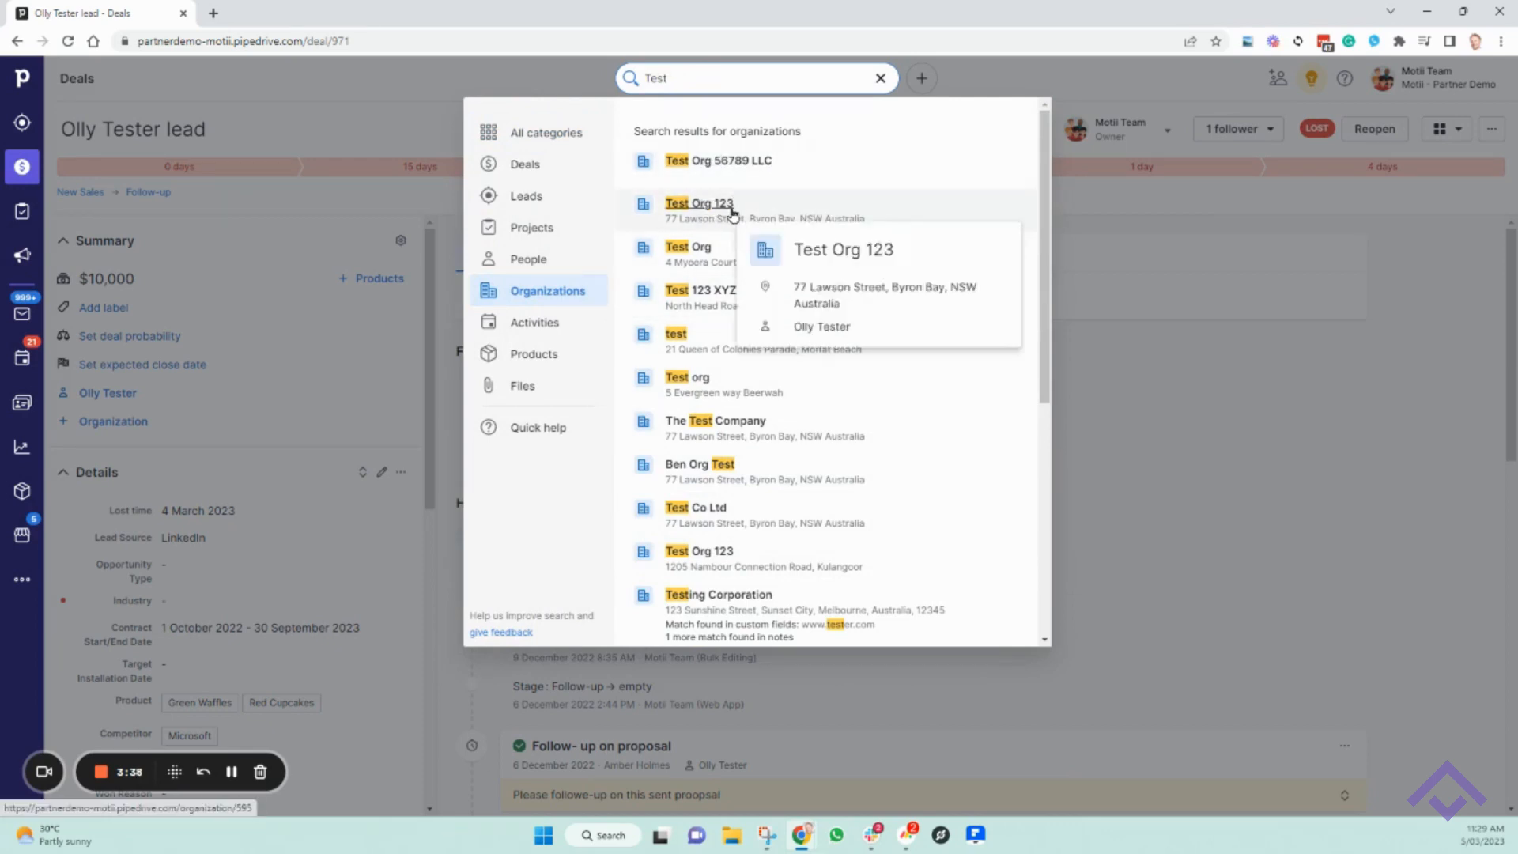
{"action": "left_click", "coordinate": [746, 162]}
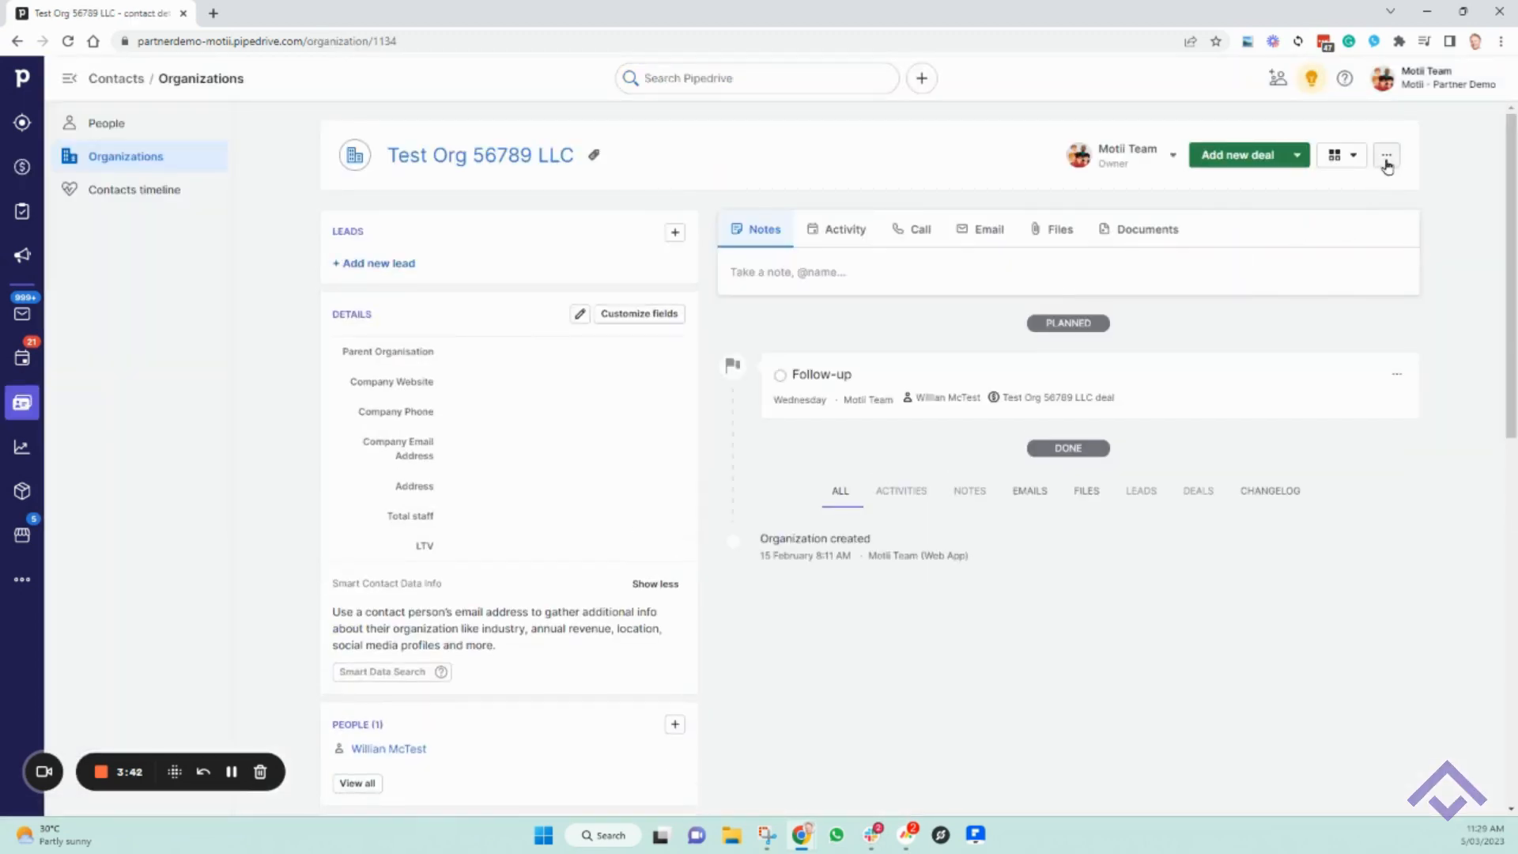
- Merge Test Org 56789 LLC with the first of the two Test Org 123 organizations, keeping the LLC's data in case of conflict
{"action": "left_click", "coordinate": [1387, 157]}
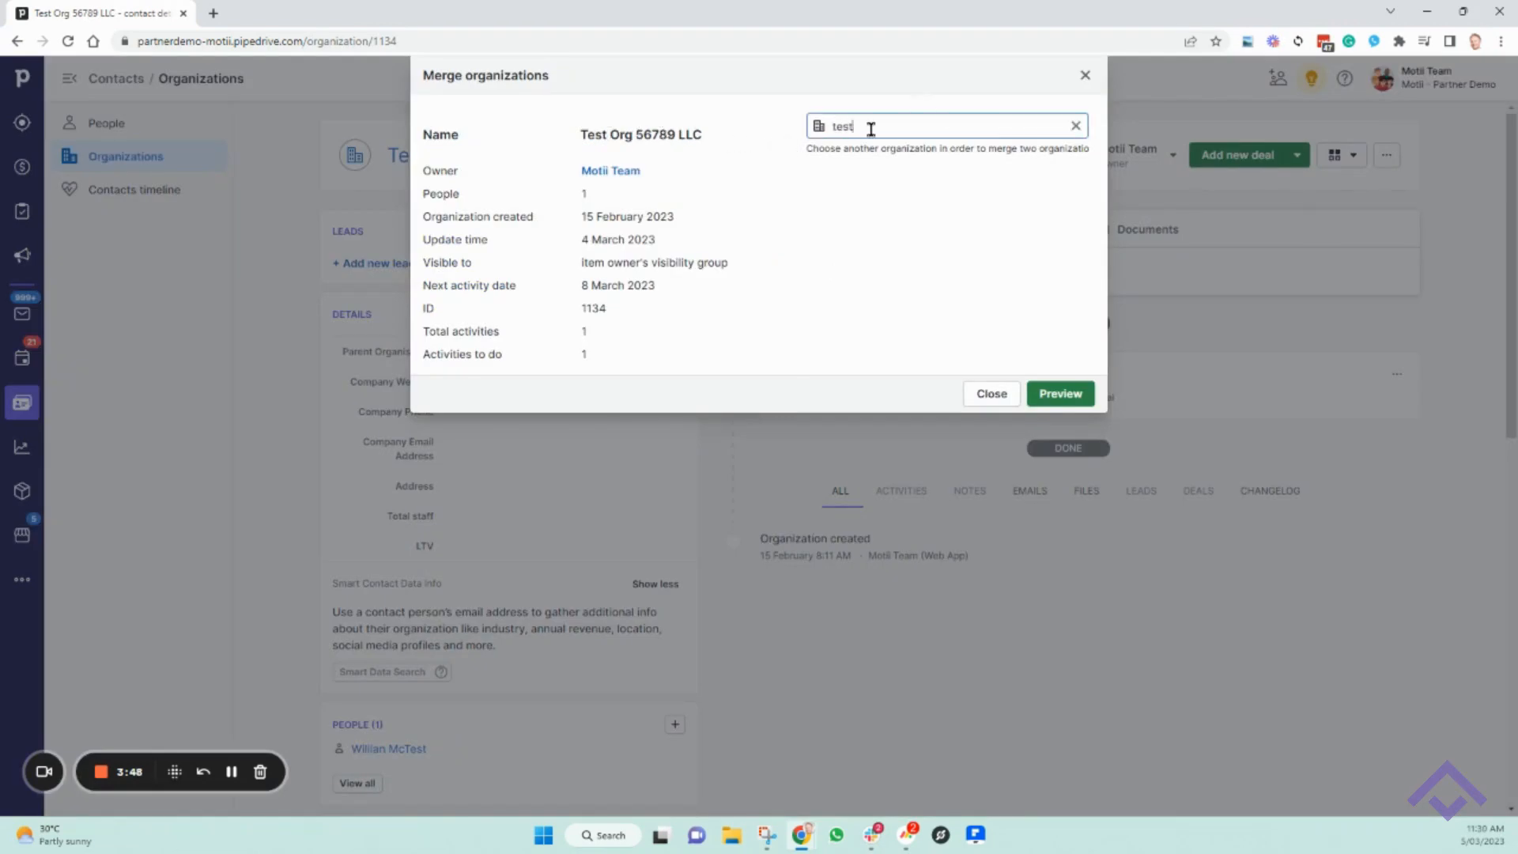
{"action": "type", "text": "123"}
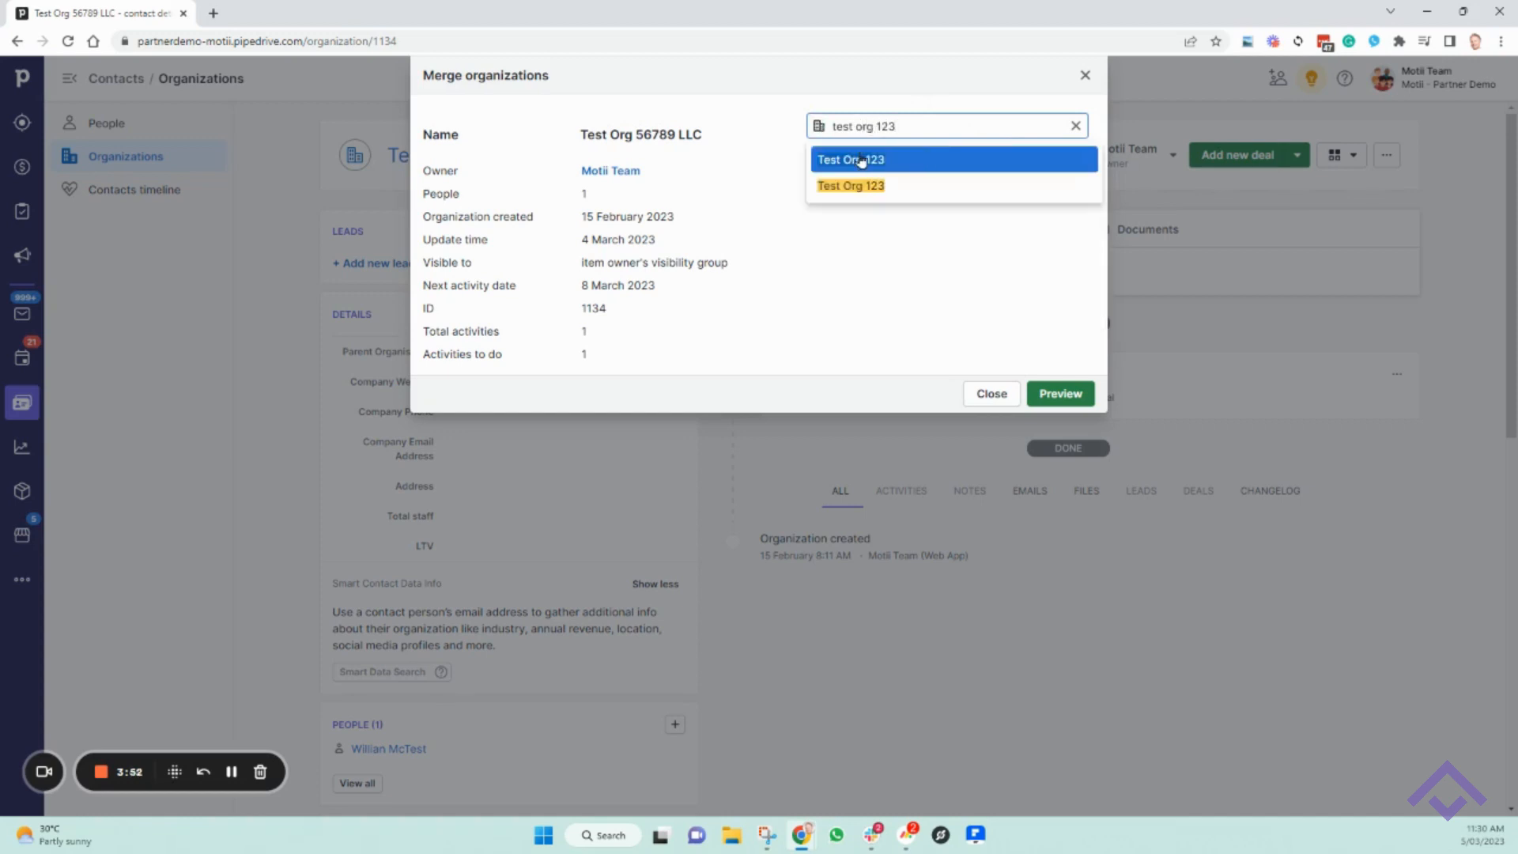
{"action": "left_click", "coordinate": [863, 161]}
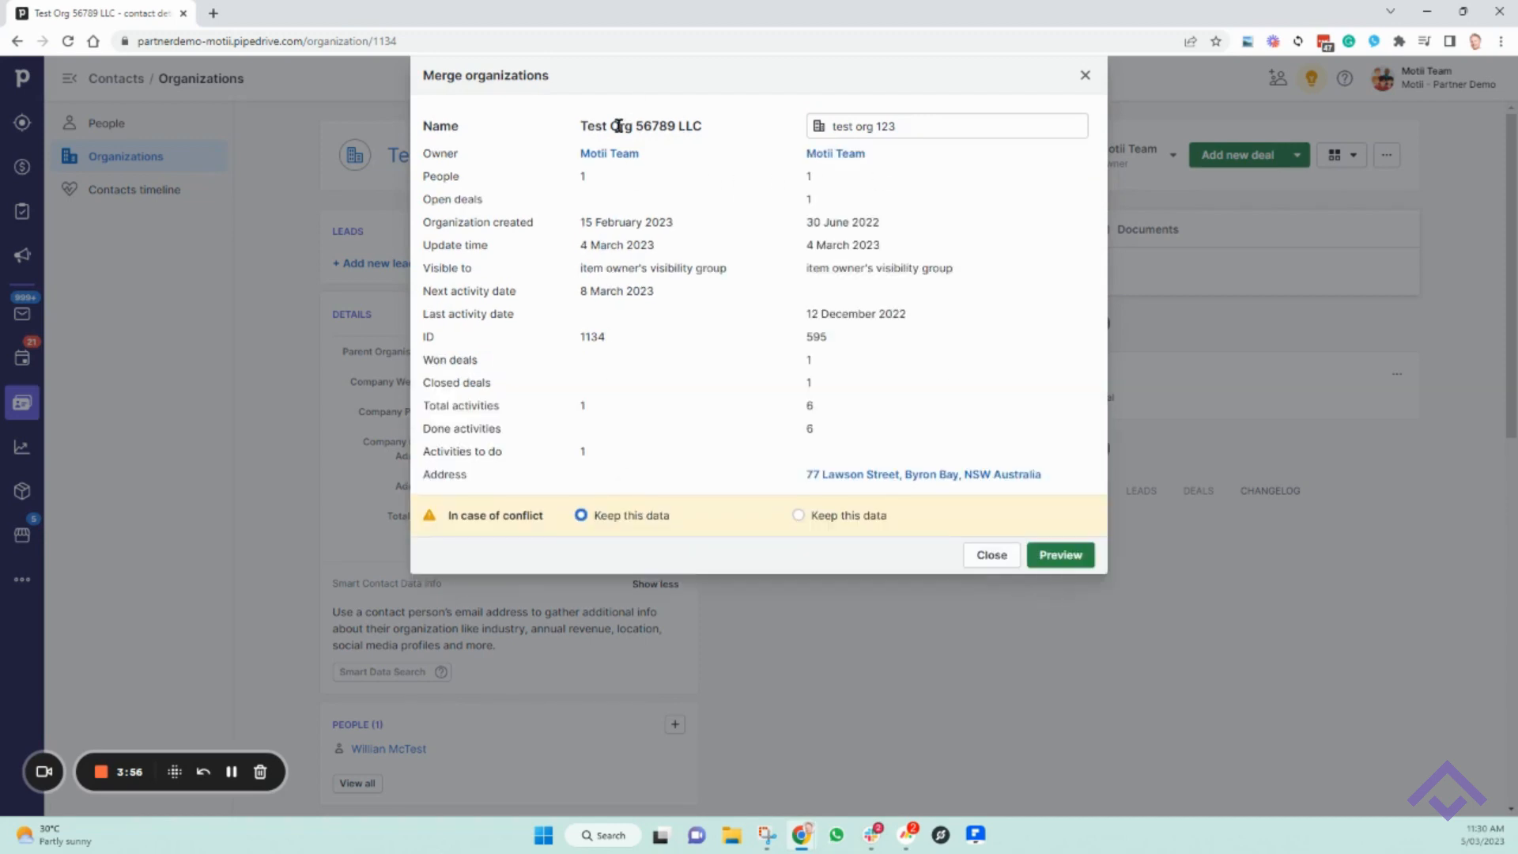
{"action": "left_click", "coordinate": [1060, 555]}
{"action": "left_click", "coordinate": [1218, 573]}
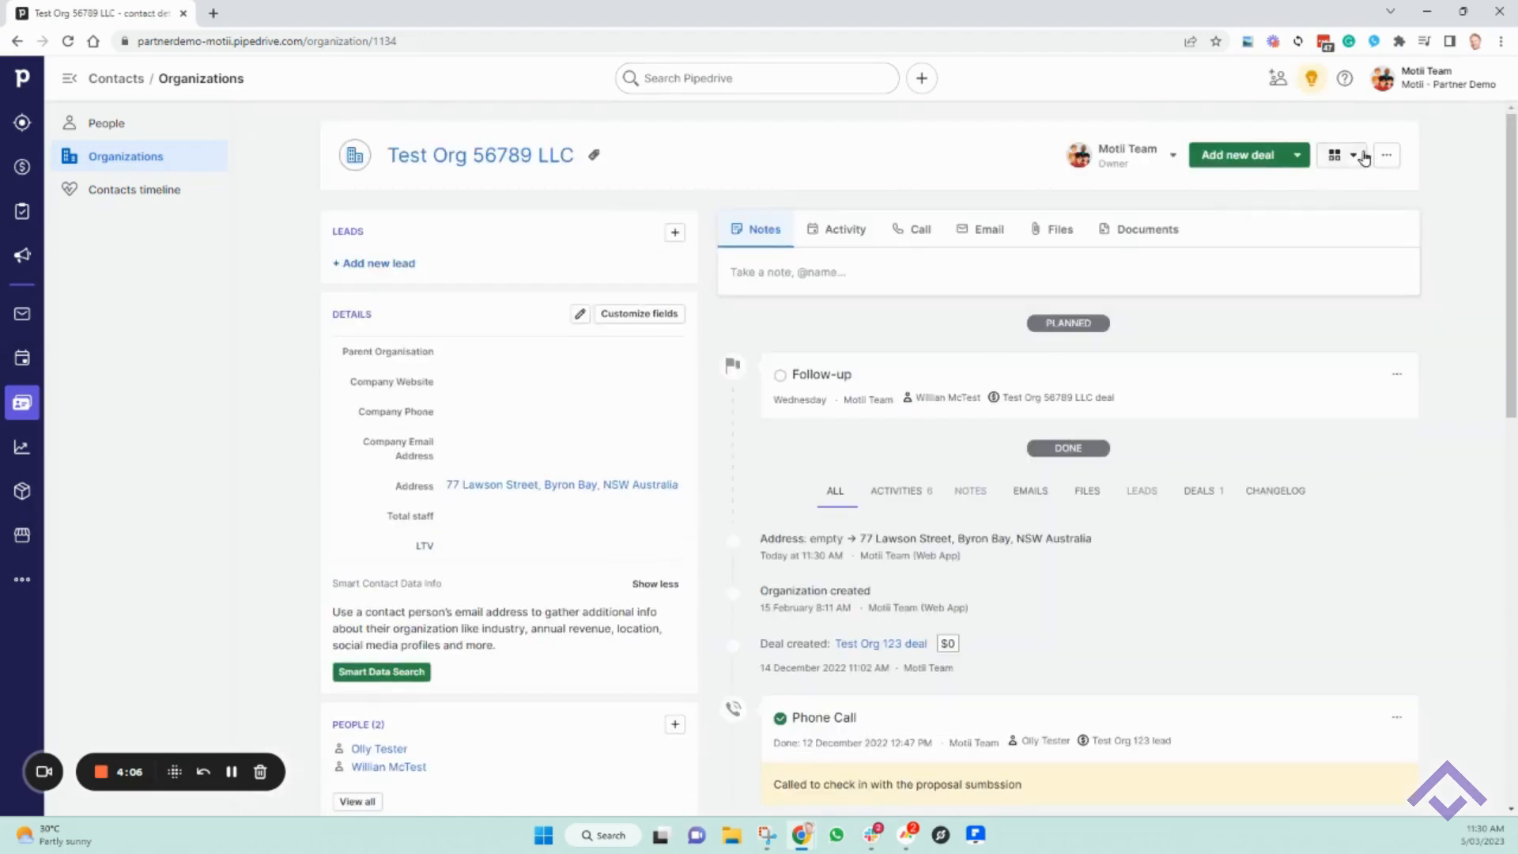
- Merge the remaining Test Org 123 organization into Test Org 56789 LLC, keeping the LLC's data in case of conflict
{"action": "left_click", "coordinate": [1386, 155]}
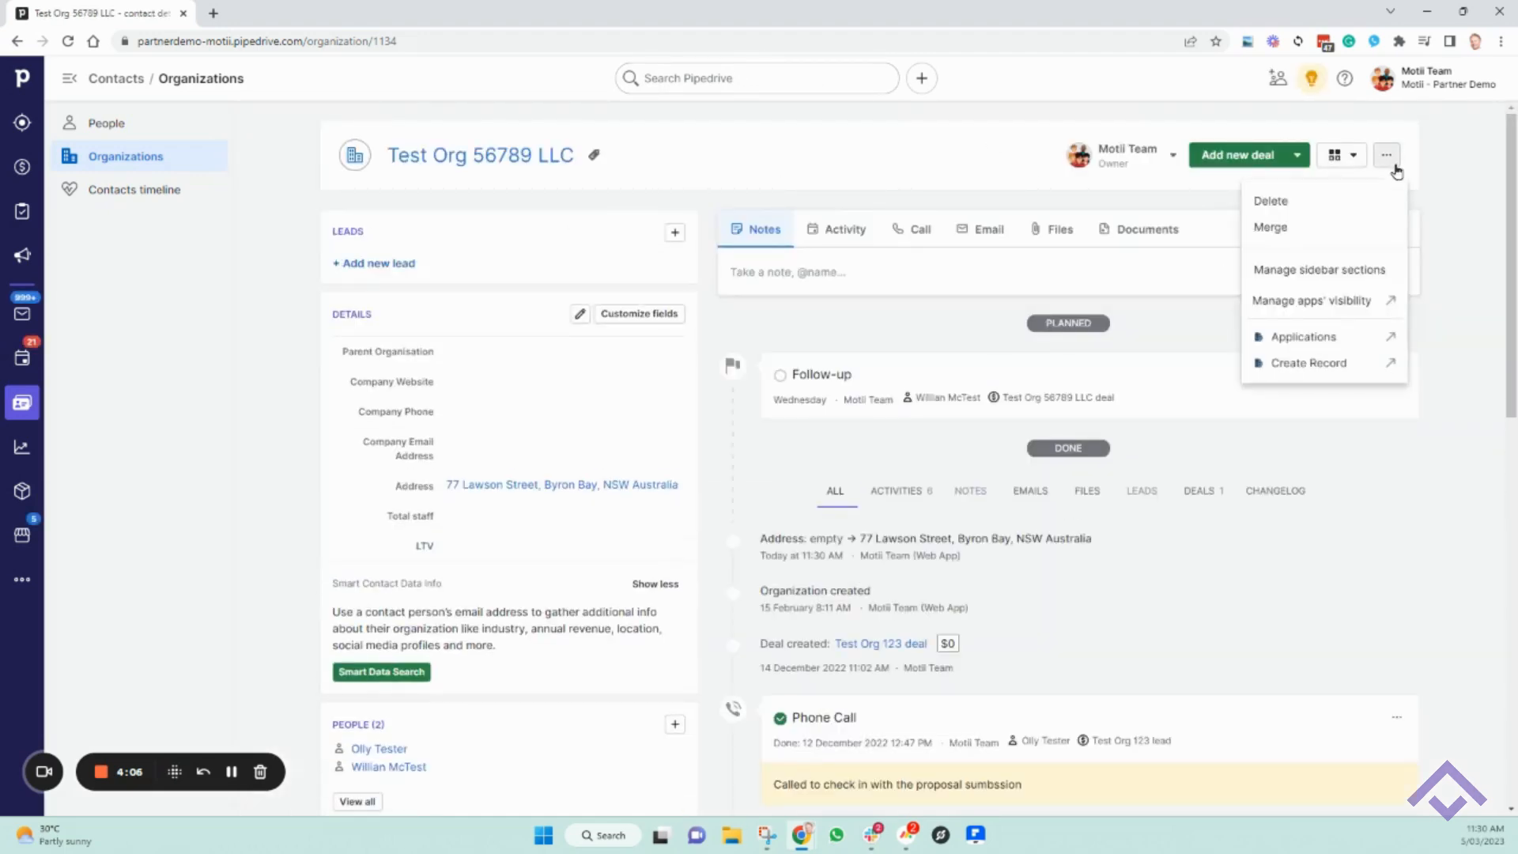
{"action": "left_click", "coordinate": [1273, 226]}
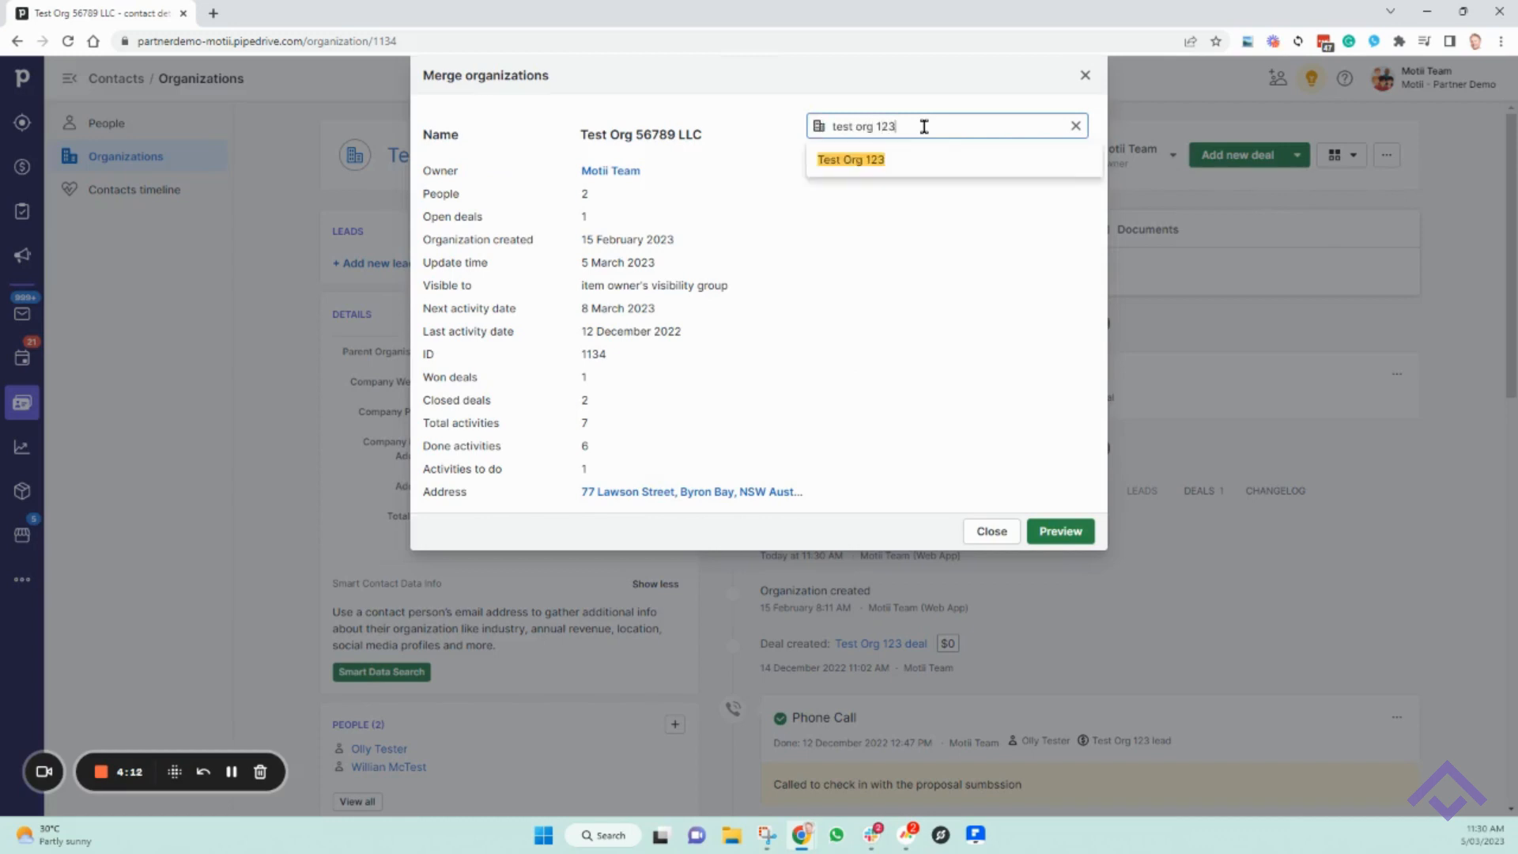
{"action": "left_click", "coordinate": [868, 160]}
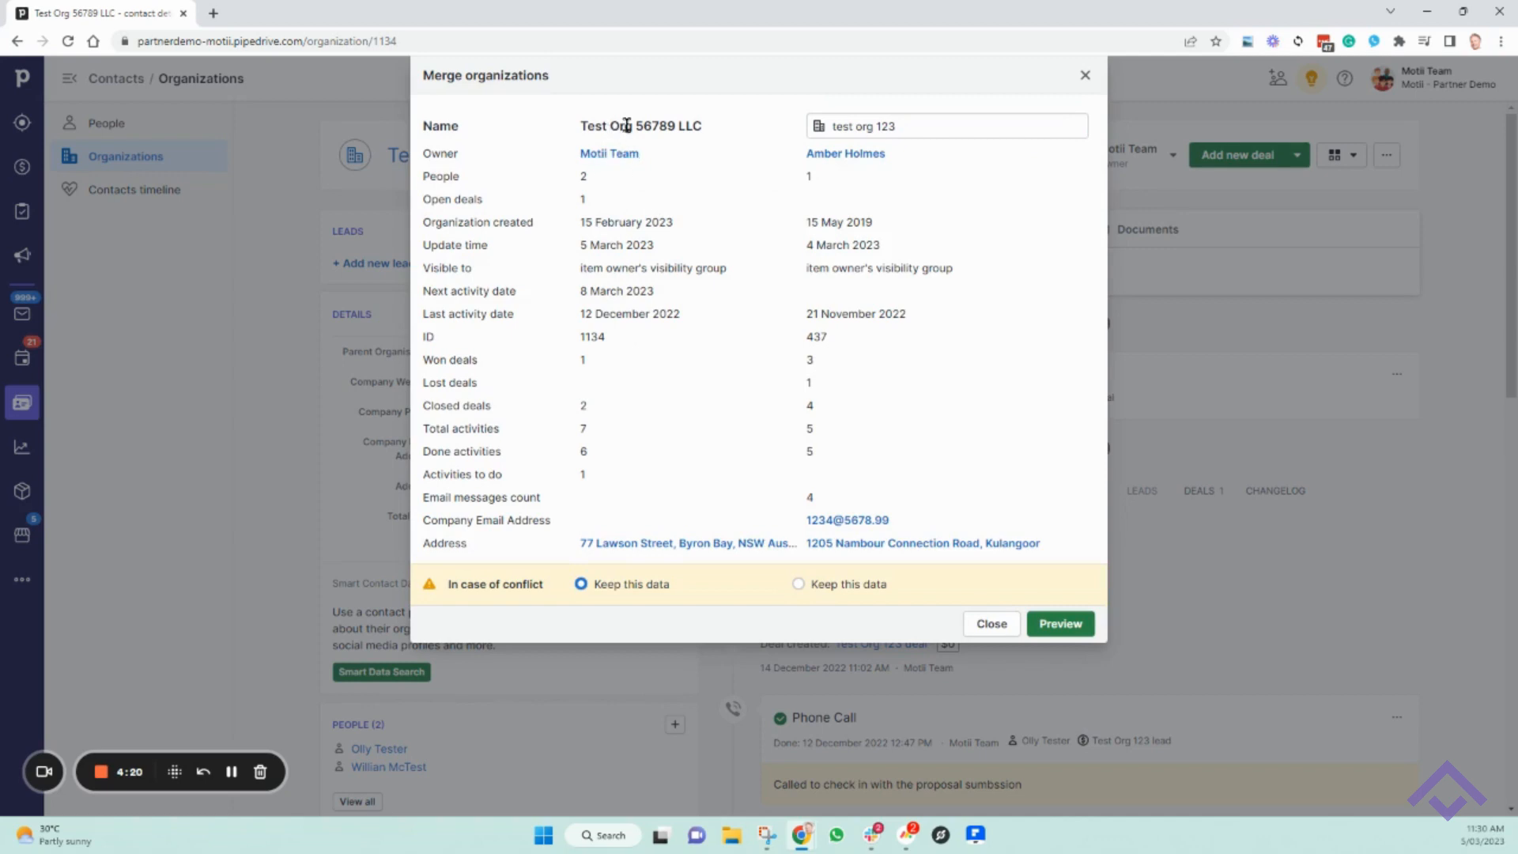
{"action": "left_click_drag", "start_coordinate": [602, 125], "coordinate": [660, 126]}
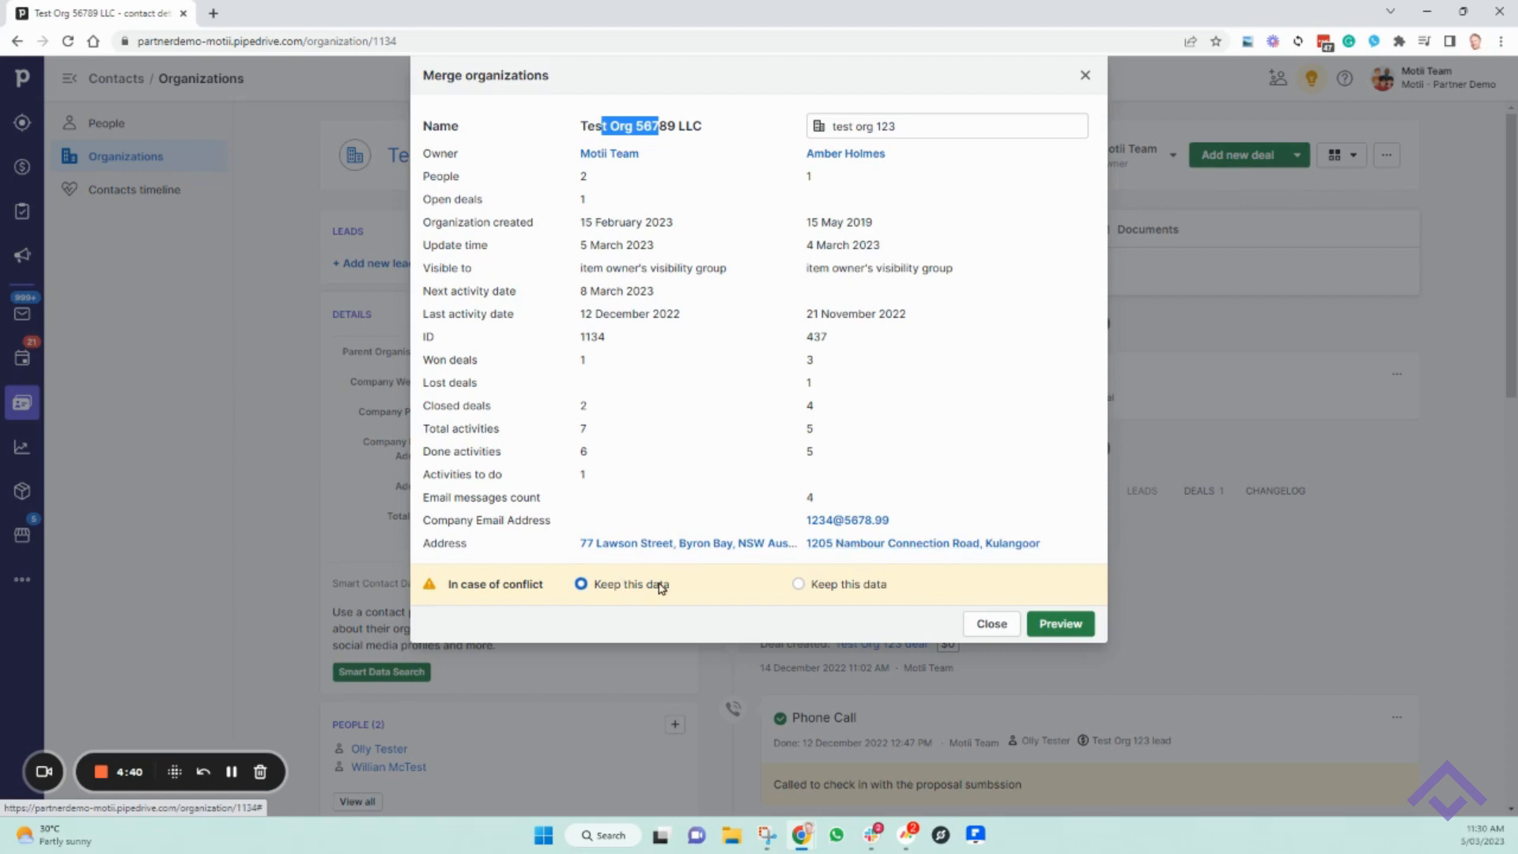
{"action": "left_click", "coordinate": [1060, 624]}
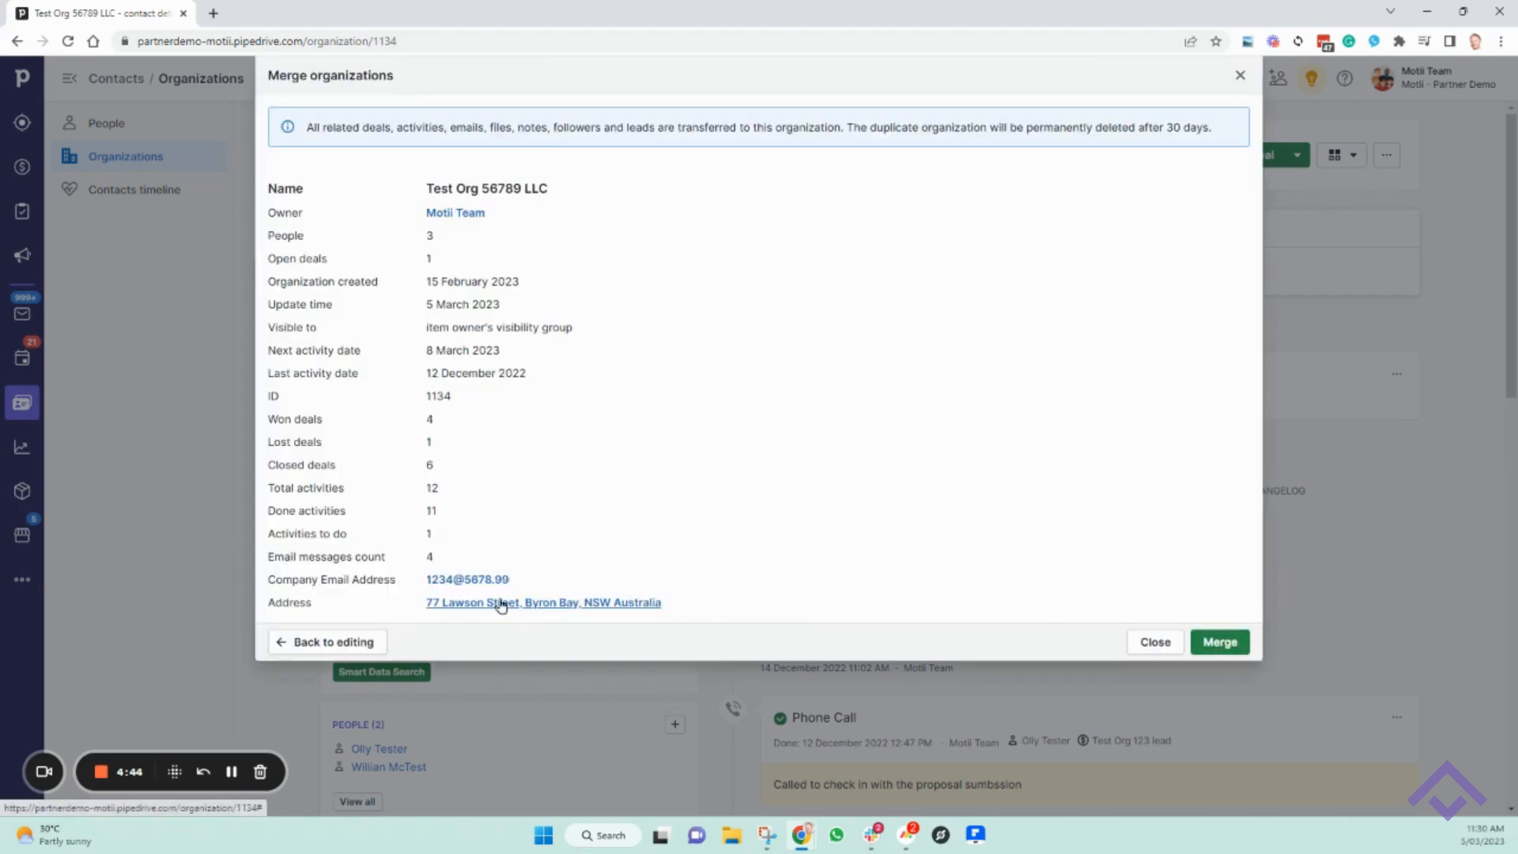
{"action": "left_click", "coordinate": [1229, 639]}
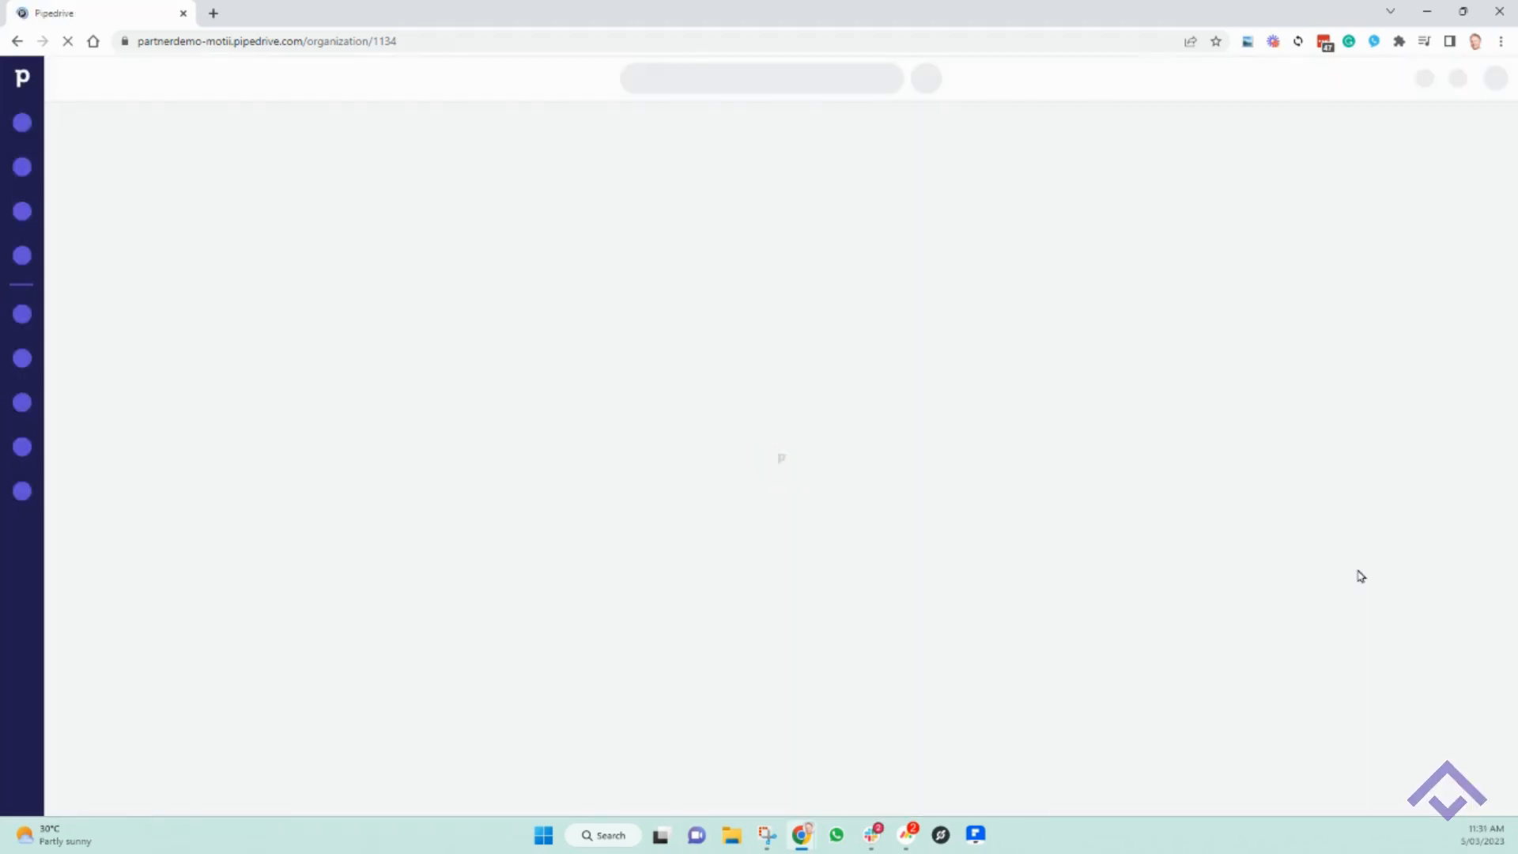